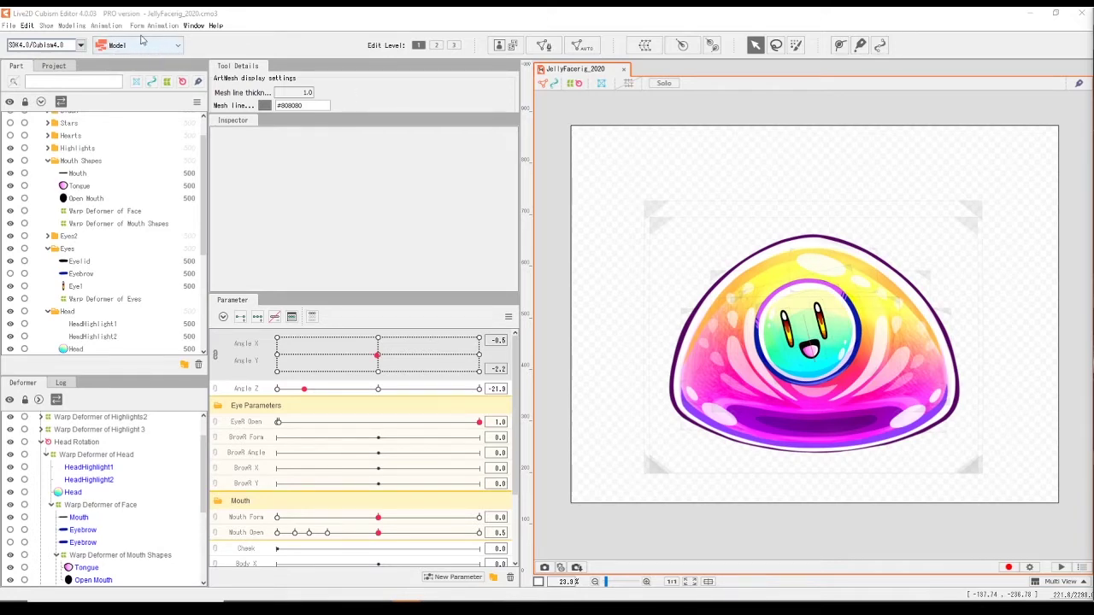
Open the Model dropdown to list the Model, Animation and Form Animation workspaces
left_click(177, 46)
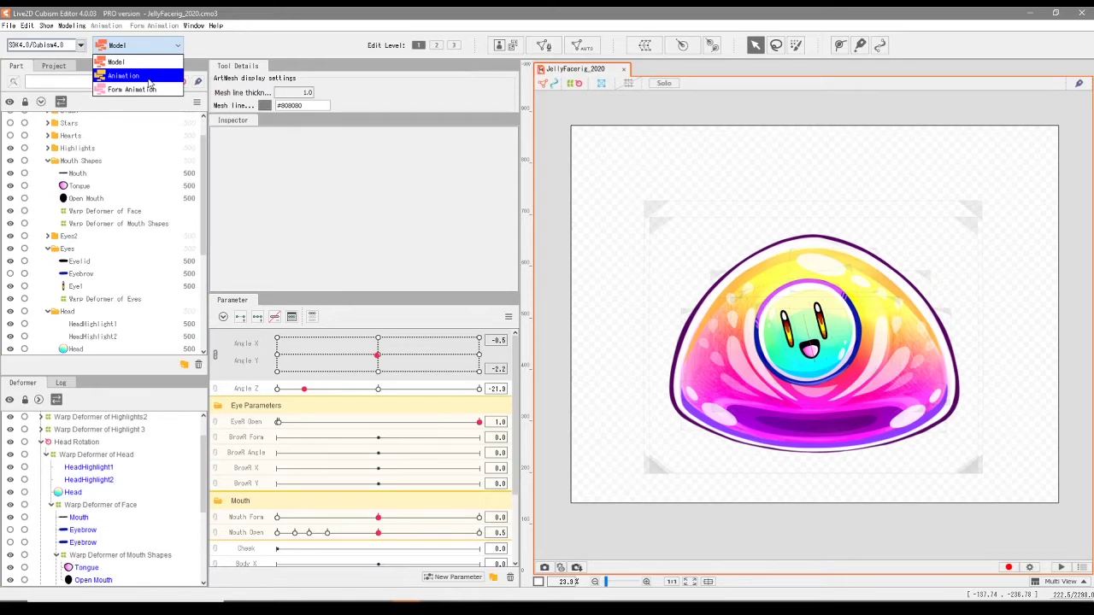
Switch to the Animation workspace and browse the Parts, Deformer and Project panels
left_click(124, 76)
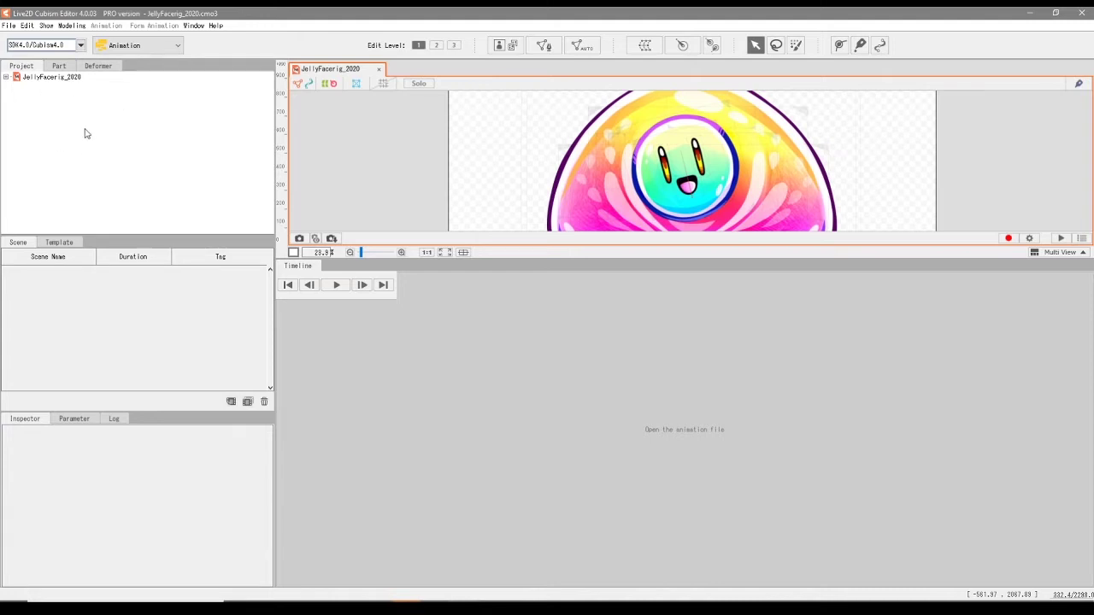
left_click(58, 67)
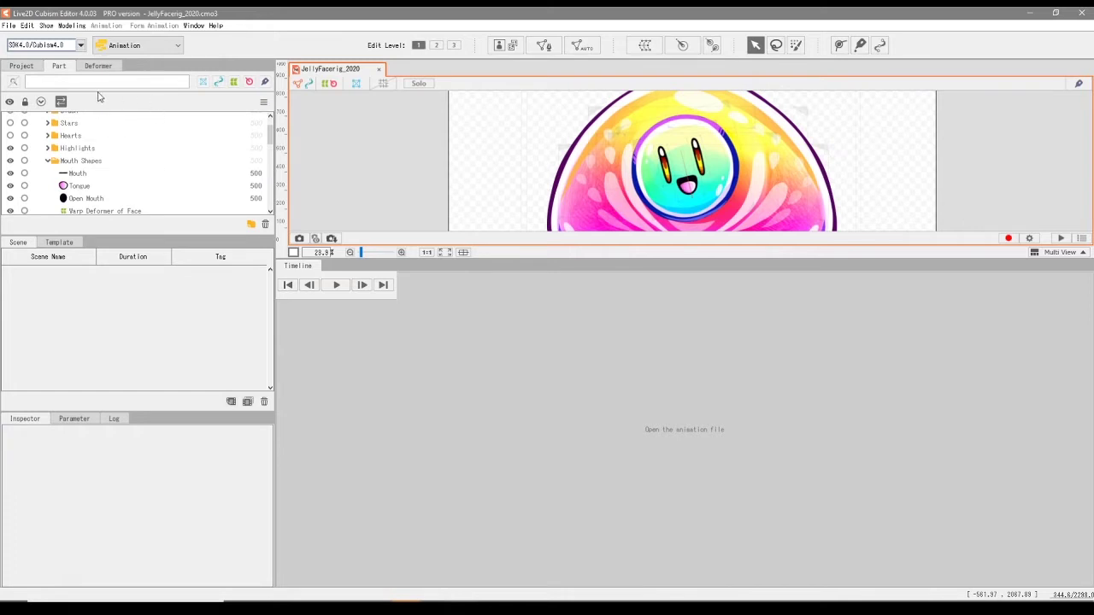
left_click(96, 67)
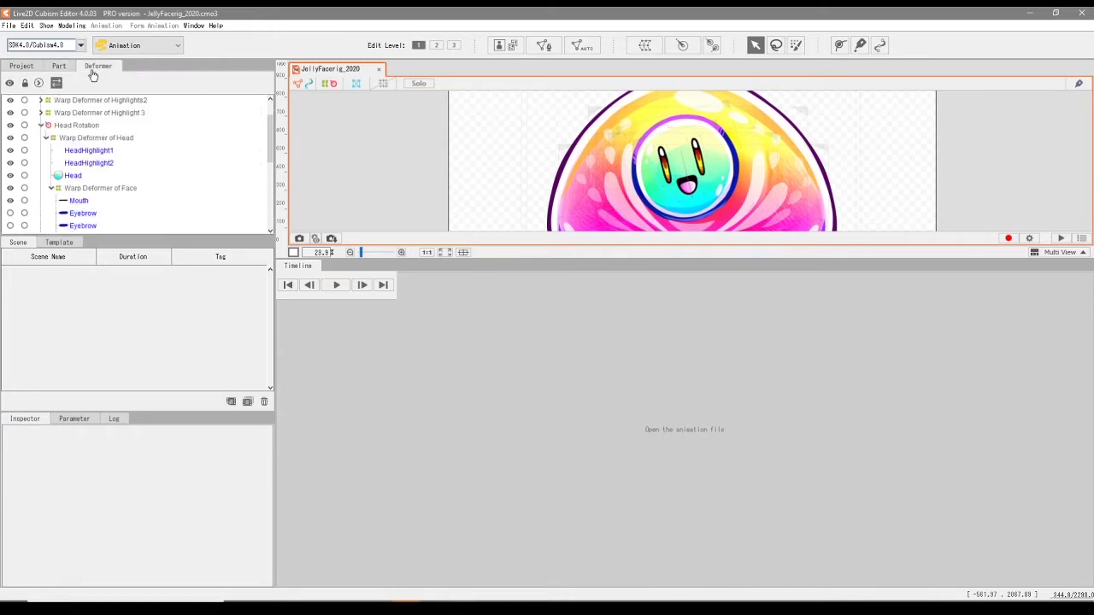
left_click(58, 66)
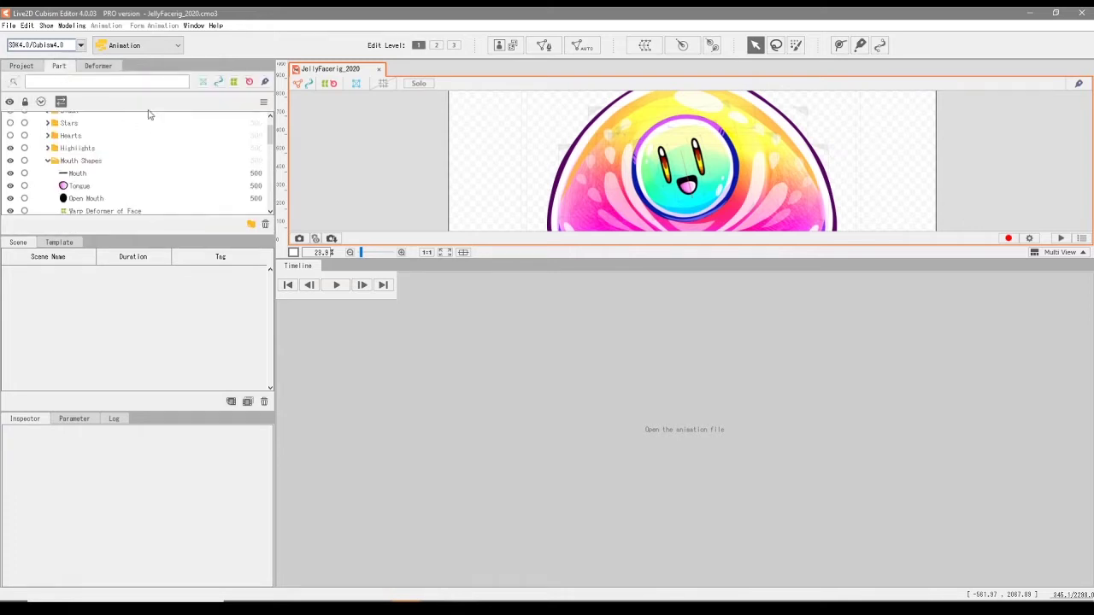
left_click(21, 66)
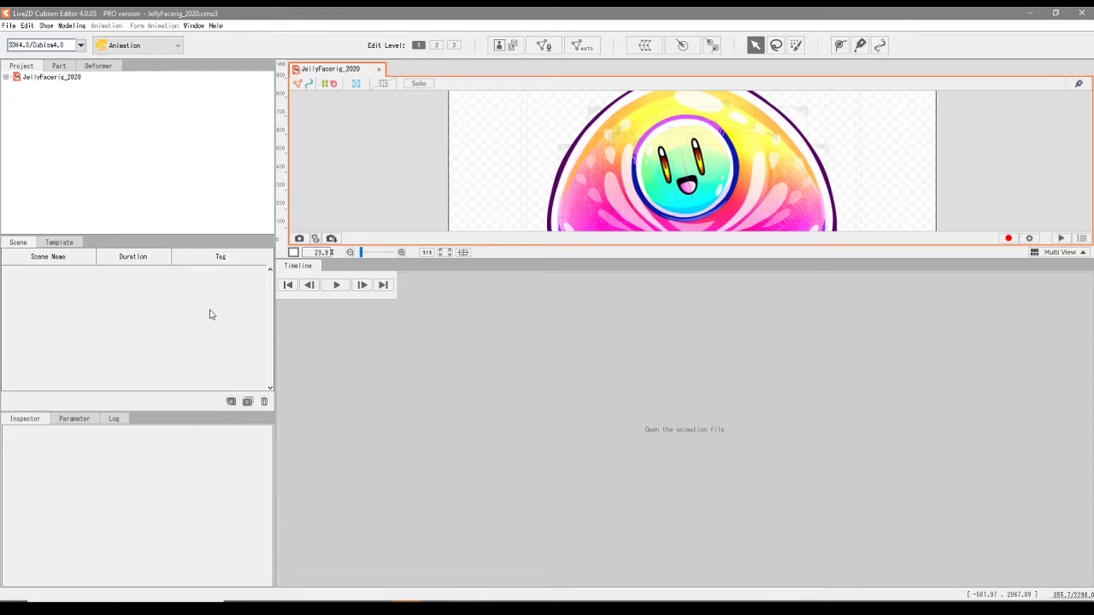
Start a new animation scene, bringing up the target version dialog
left_click(230, 402)
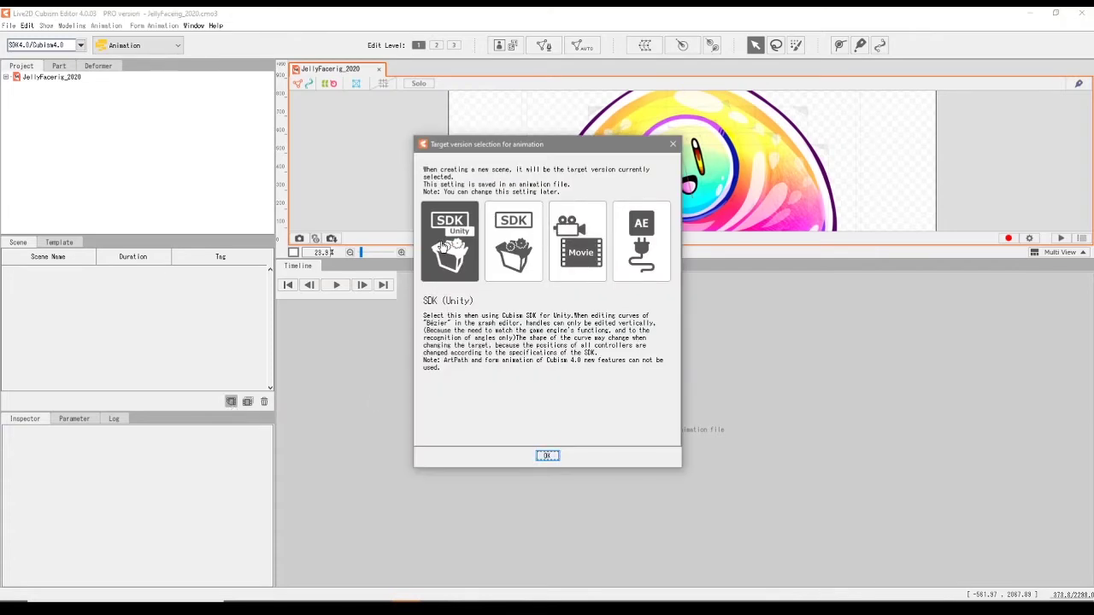
Accept the target version and rename the new scene from Scene1 to HappyJelly
left_click(547, 456)
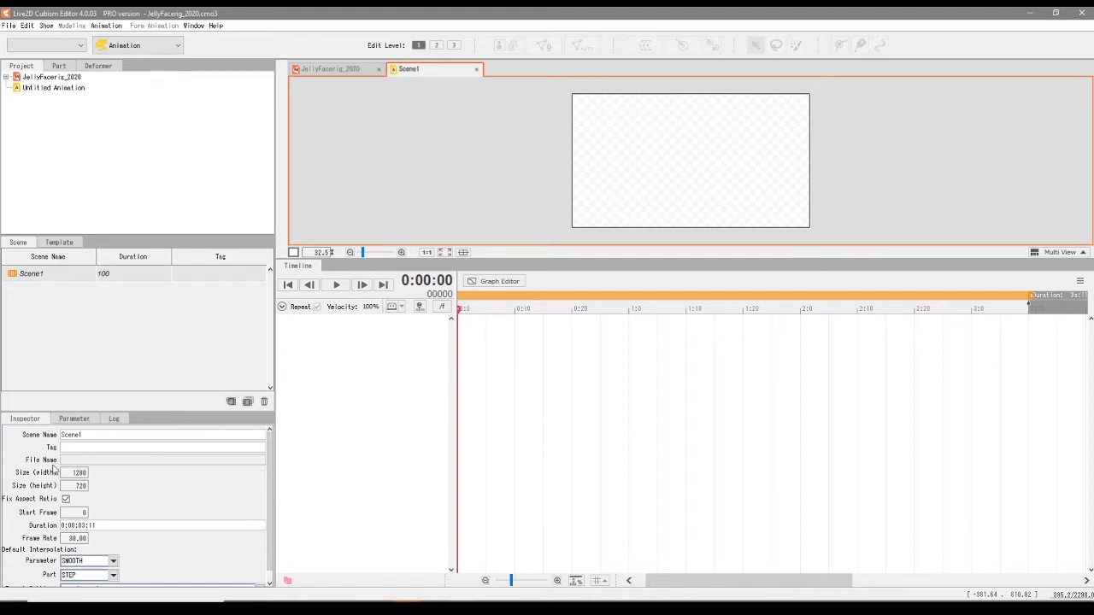
scroll(56, 470, "down", 1)
scroll(34, 470, "up", 1)
left_click_drag(80, 435, 52, 435)
key("BackSpace")
key("Return")
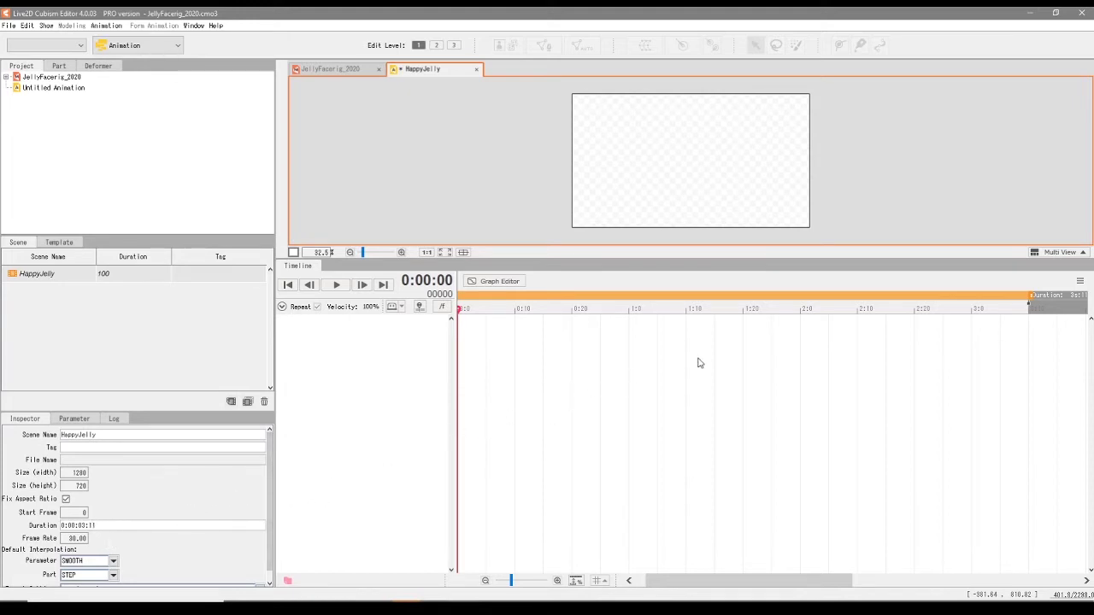
Set the scene duration to about 150 frames (5s:1f) and stretch the preview range to match
left_click_drag(686, 581, 750, 581)
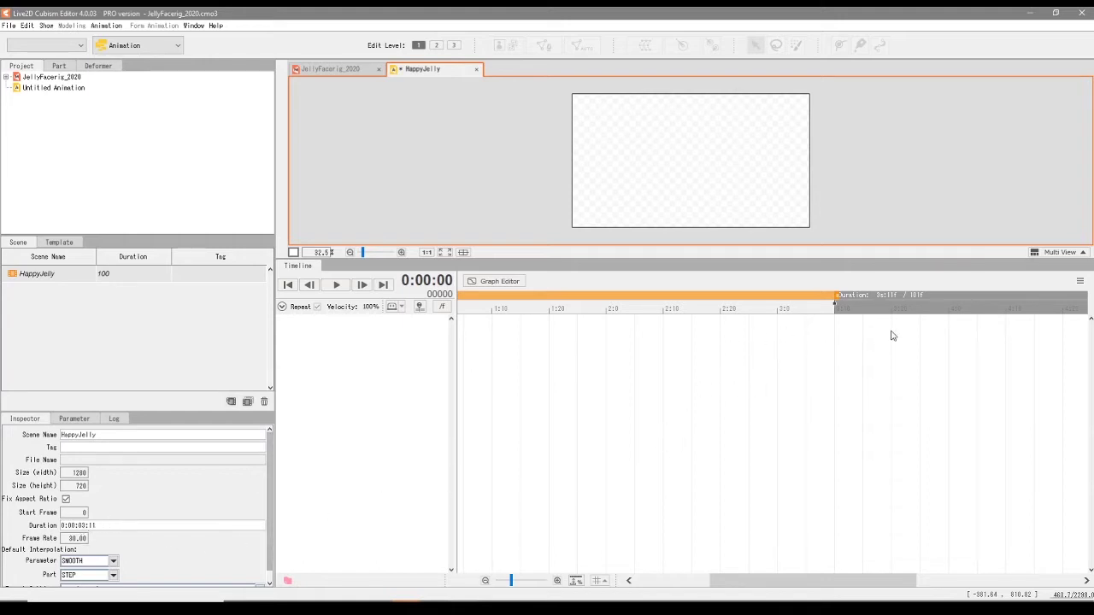
left_click_drag(838, 295, 1029, 300)
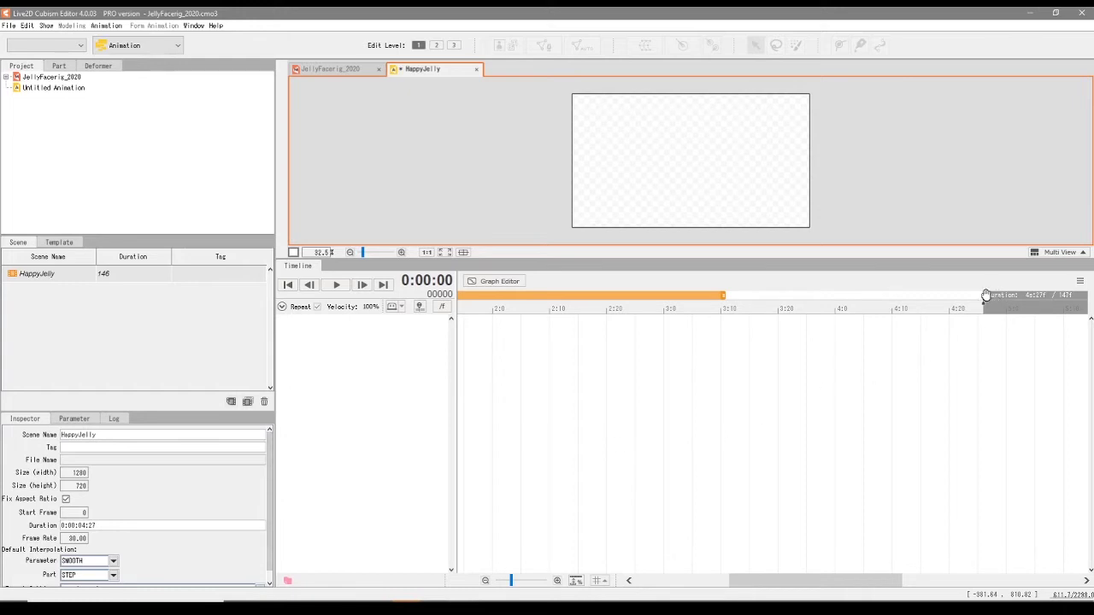
mouse_move(984, 297)
left_mouse_down()
mouse_move(744, 301)
mouse_move(1012, 302)
mouse_move(832, 294)
left_mouse_up()
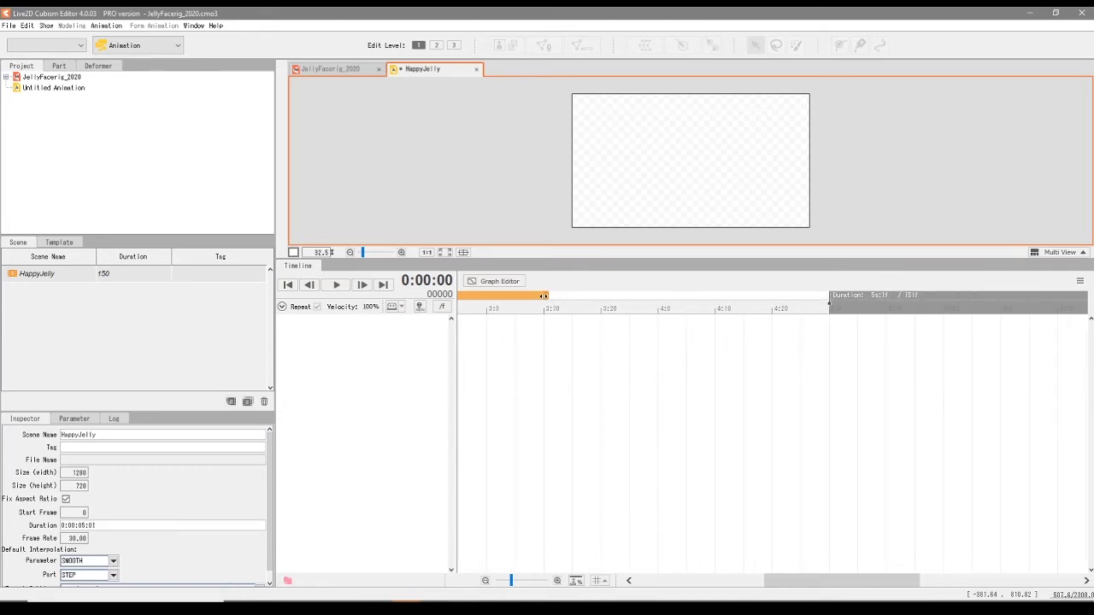
left_click_drag(543, 296, 812, 291)
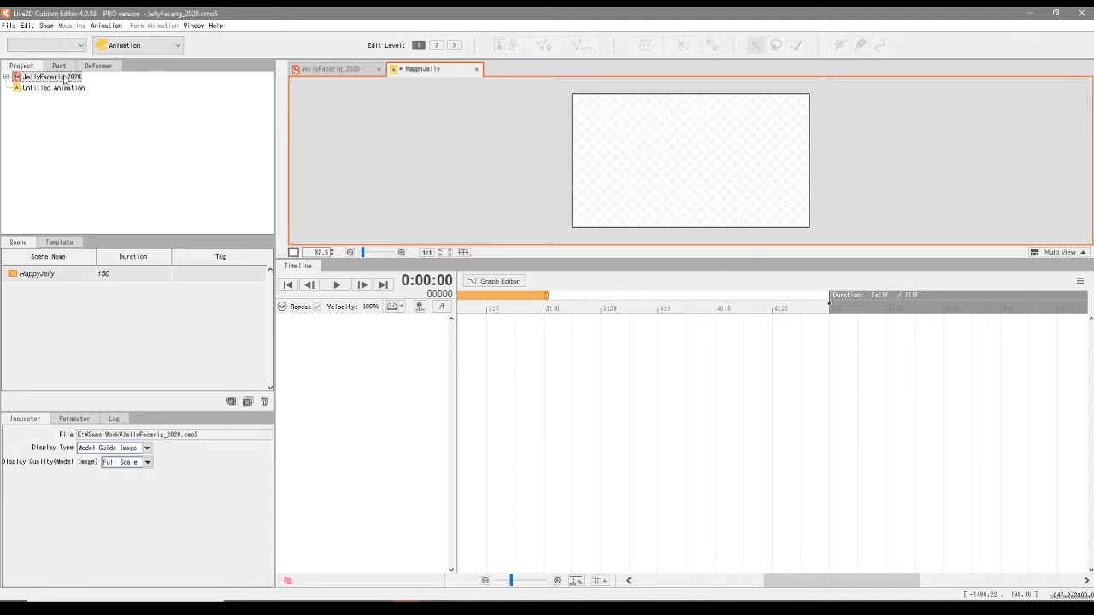
Place JellyFacerig_2020 onto the HappyJelly timeline, enlarge the canvas view and select the model
left_click_drag(44, 86, 502, 388)
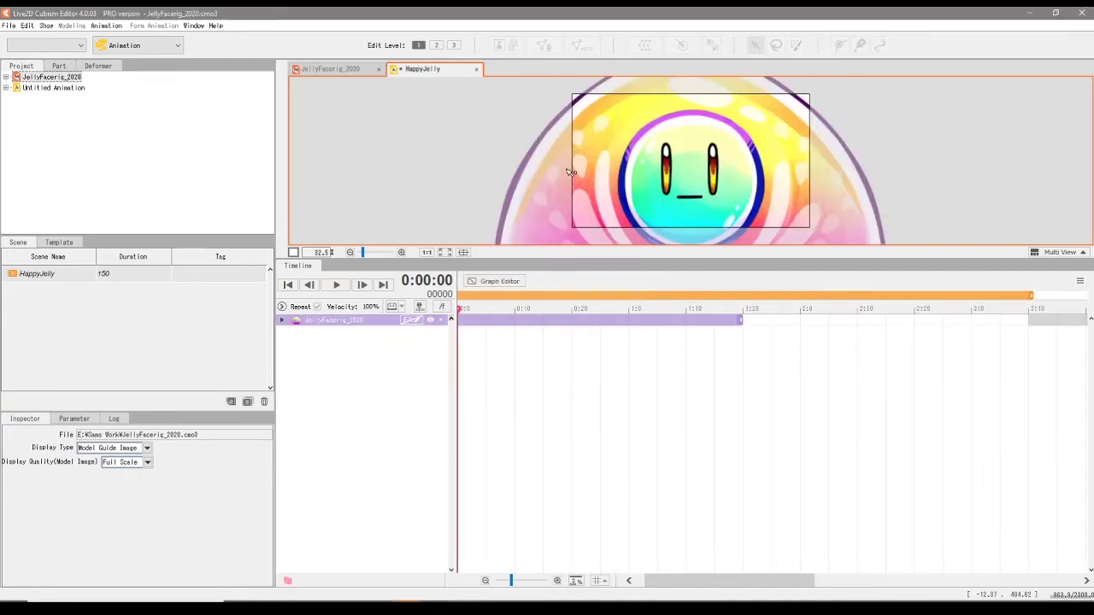
scroll(571, 172, "down", 4)
scroll(571, 171, "up", 1)
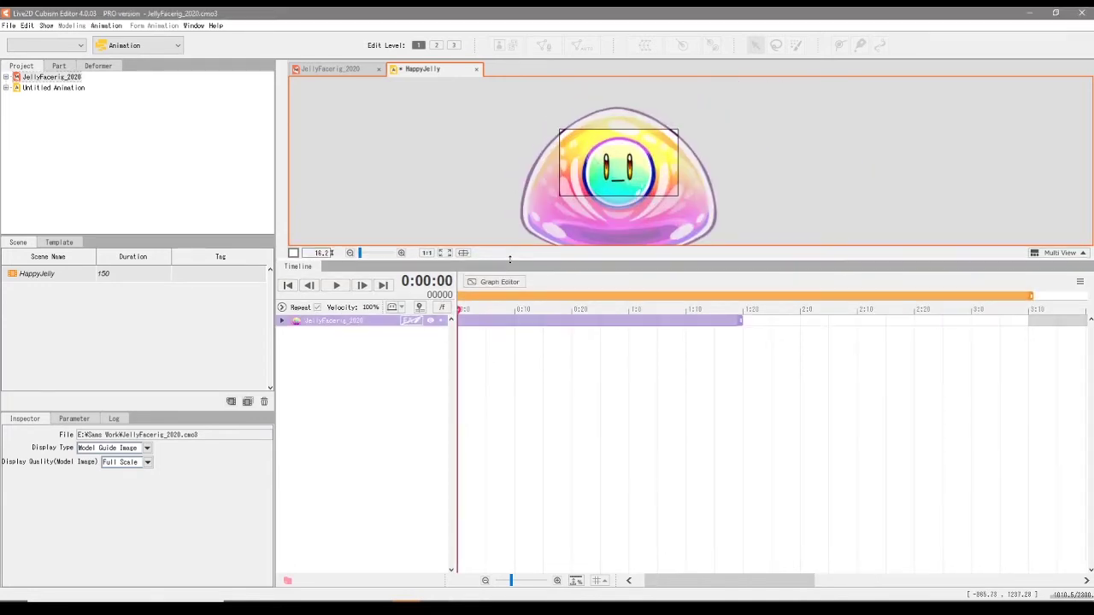
left_click_drag(509, 259, 528, 365)
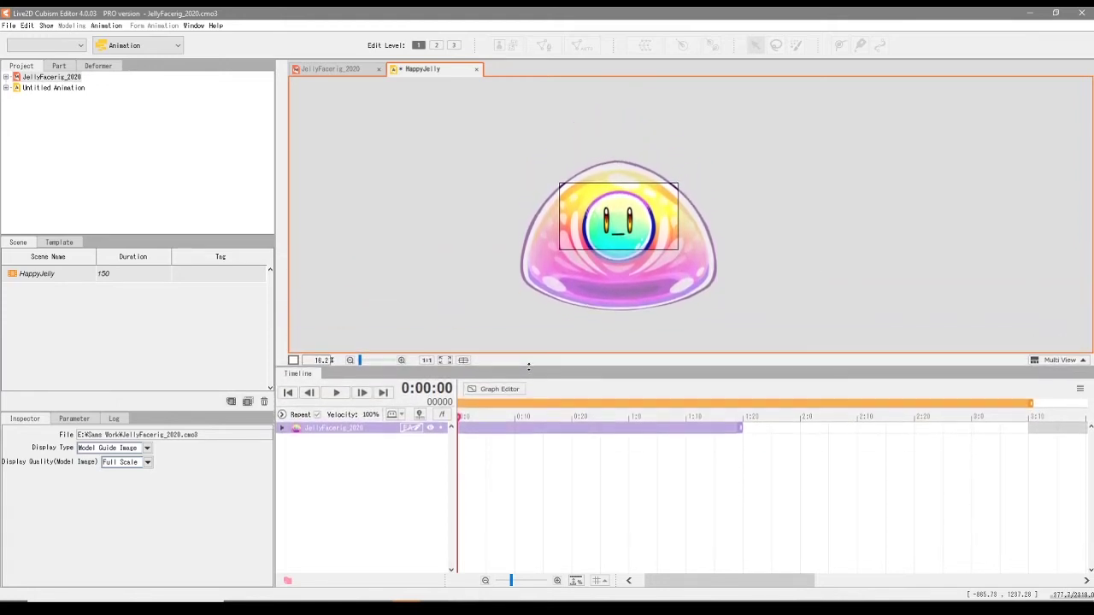
left_click(580, 399)
left_click_drag(466, 421, 433, 425)
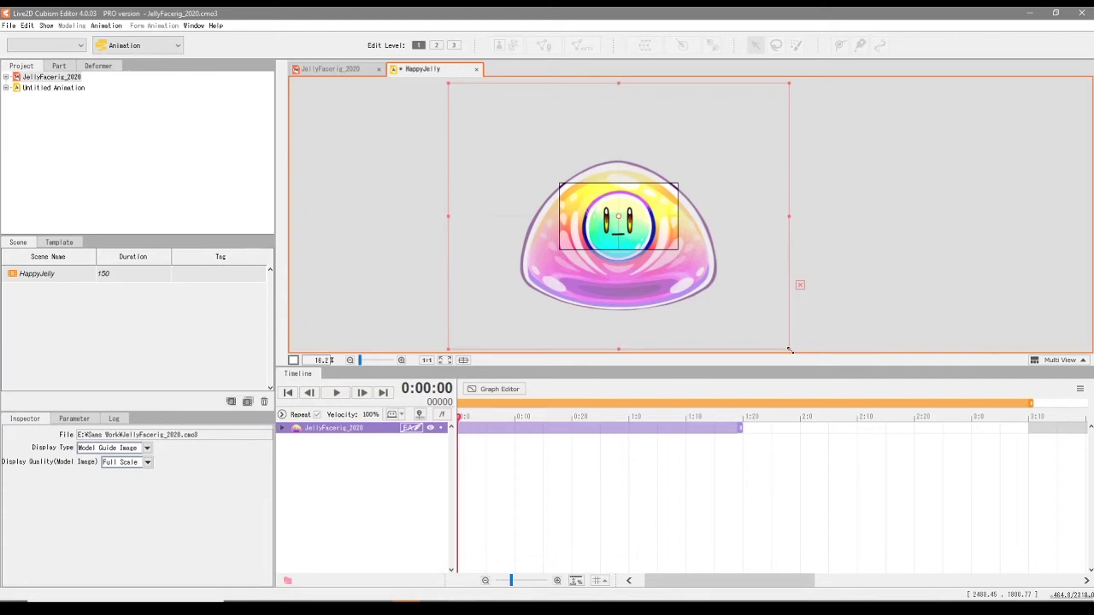
Shrink the jelly model to fit the scene frame and nudge it slightly up and left
left_click_drag(789, 349, 688, 271)
left_click_drag(576, 206, 567, 197)
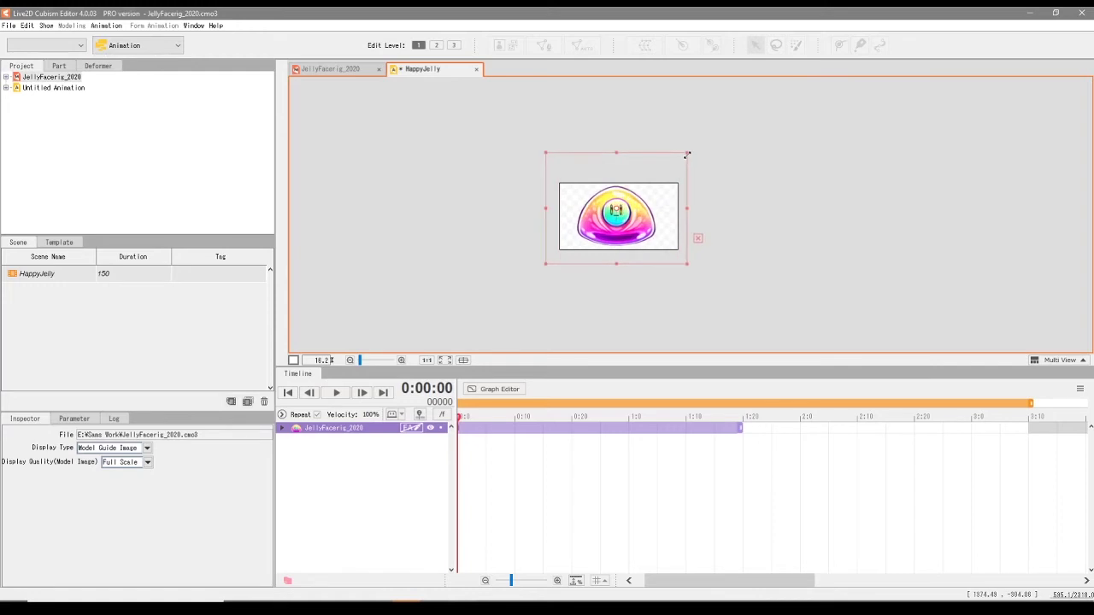
scroll(635, 253, "up", 5)
left_click_drag(621, 209, 636, 274)
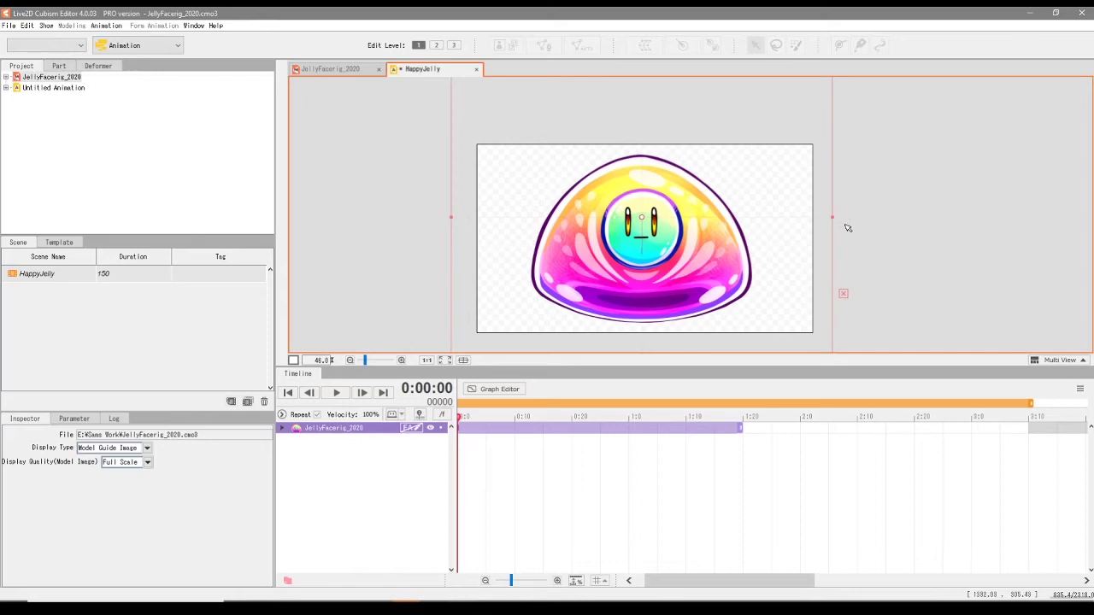
scroll(837, 228, "up", 5)
scroll(830, 222, "down", 8)
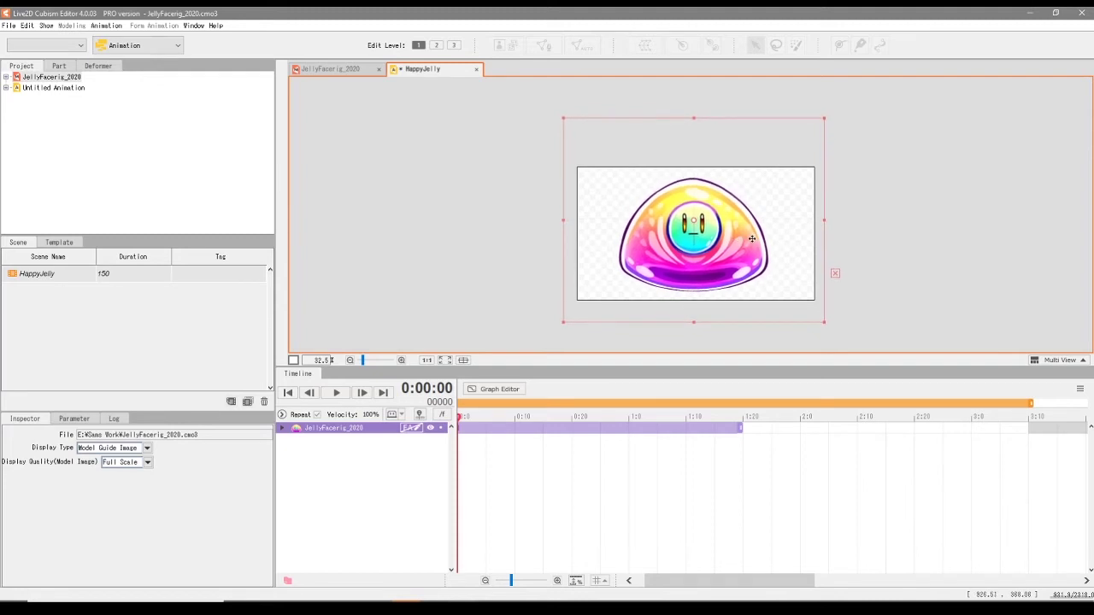
scroll(774, 261, "up", 2)
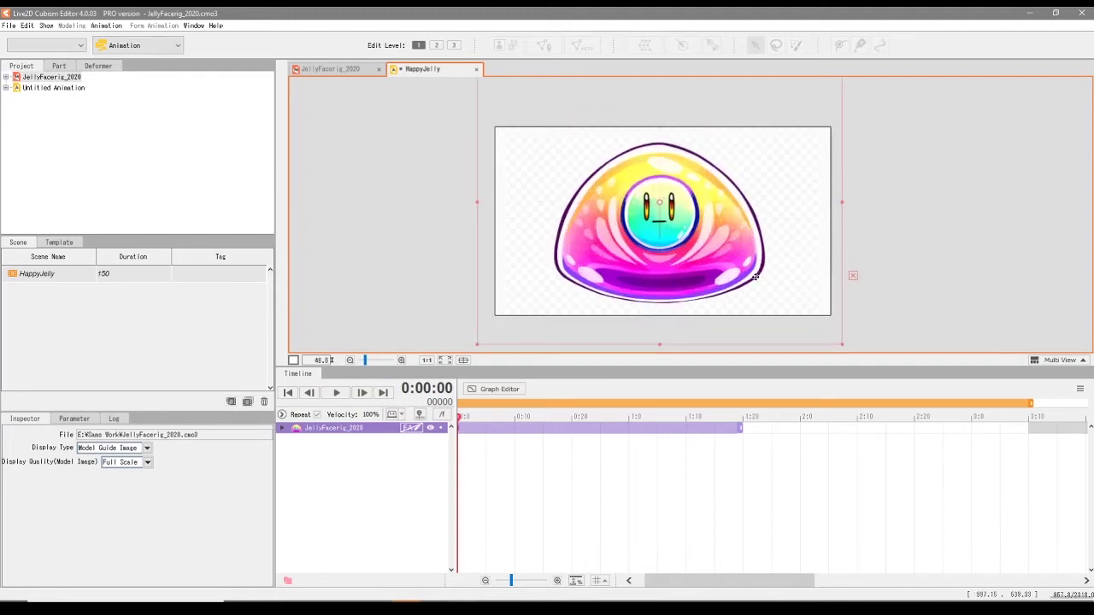
mouse_move(756, 276)
left_mouse_down()
mouse_move(762, 244)
mouse_move(763, 282)
left_mouse_up()
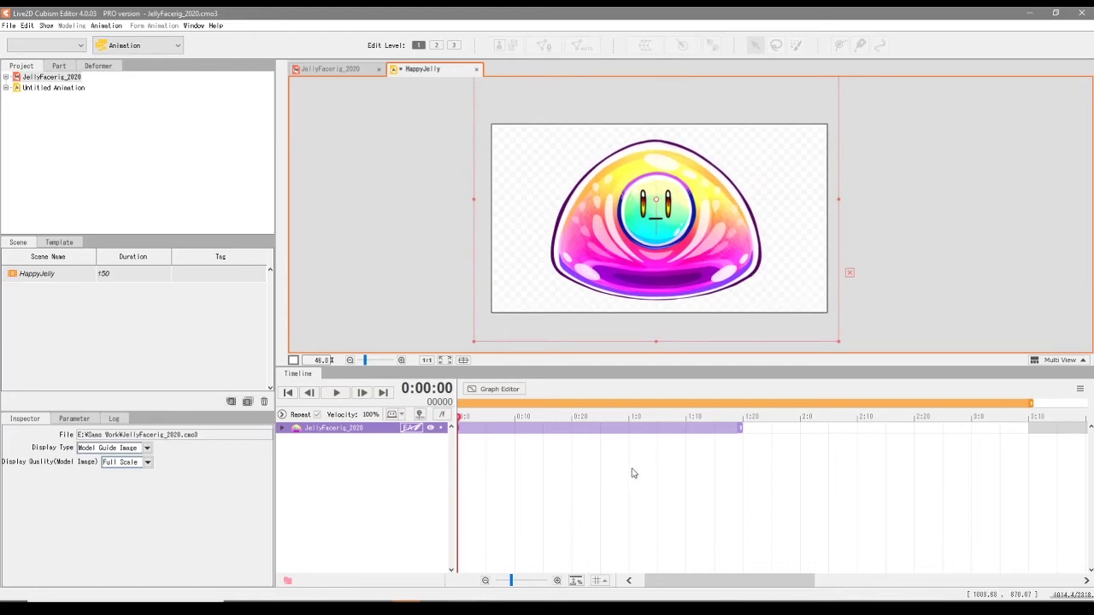
Expand the jelly track and look through its Live2D Parameters and Parts Visibility rows
left_click(282, 429)
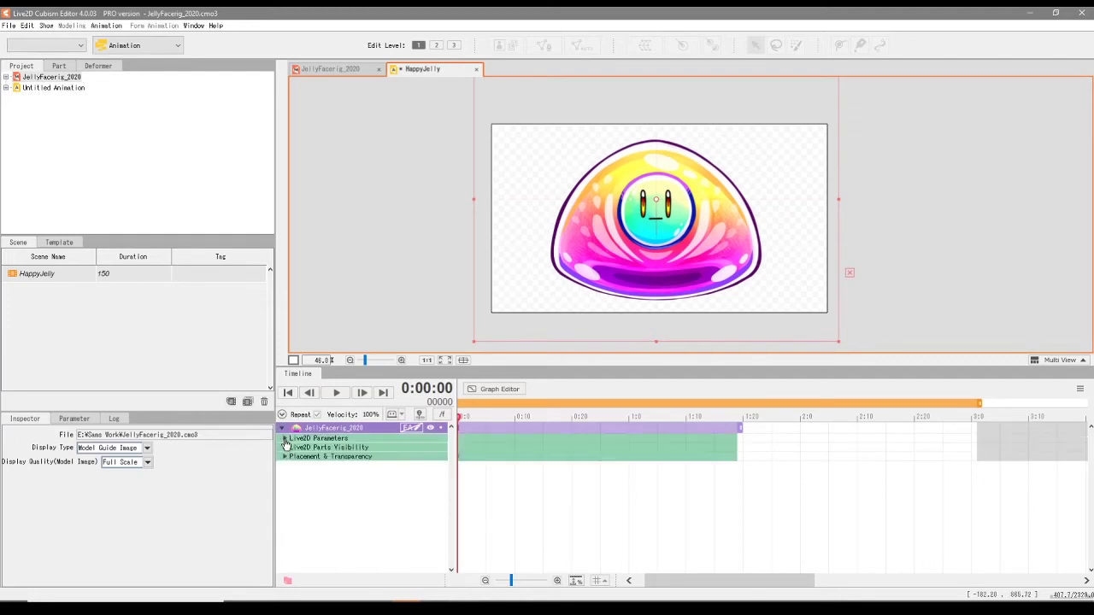
left_click(285, 438)
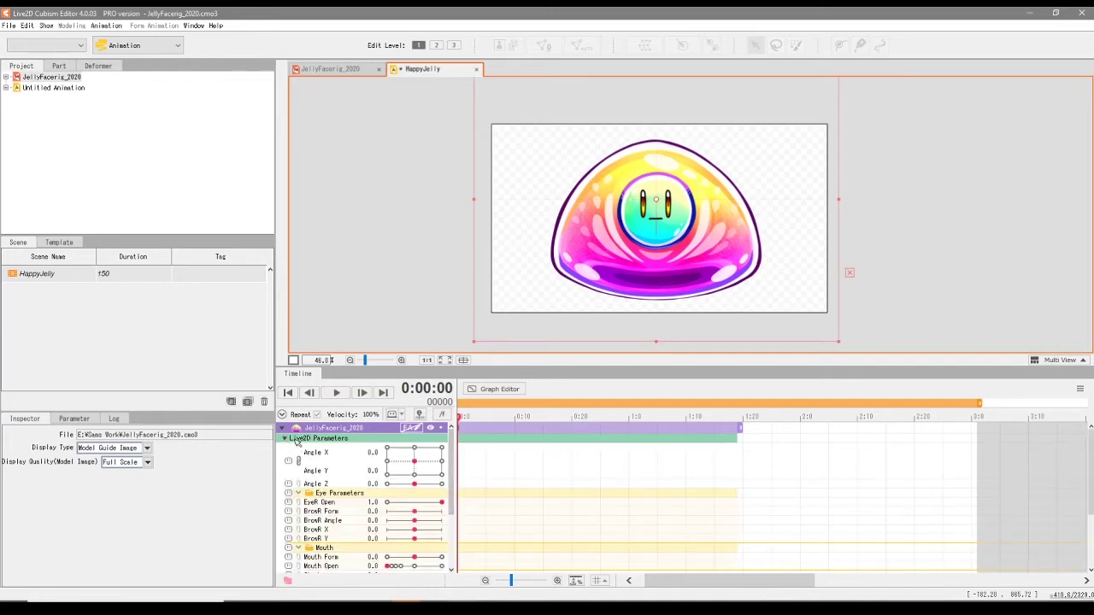
left_click(285, 438)
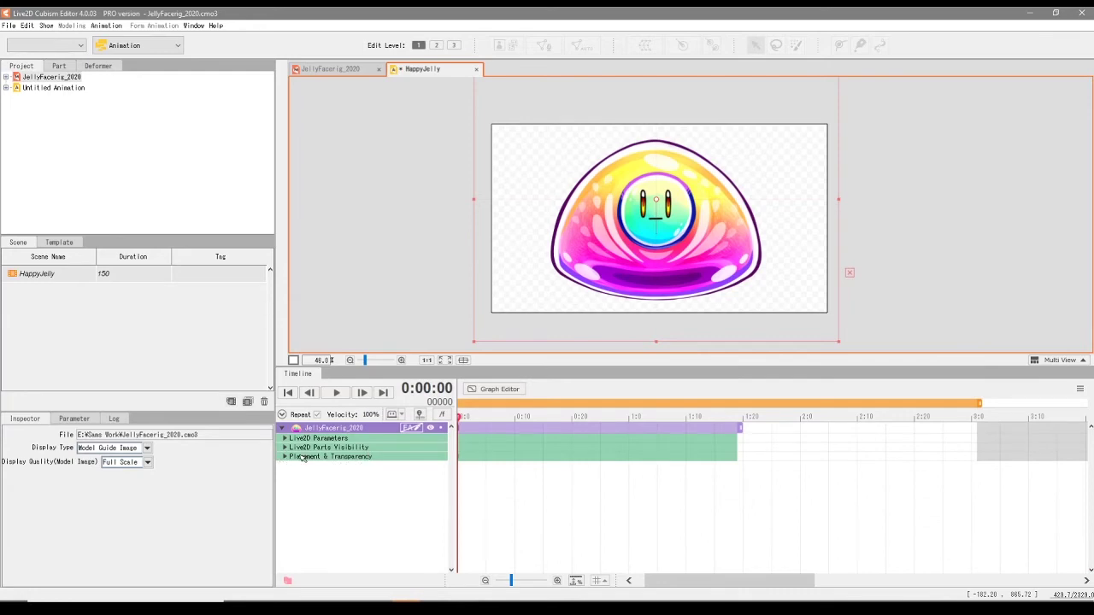
left_click(284, 447)
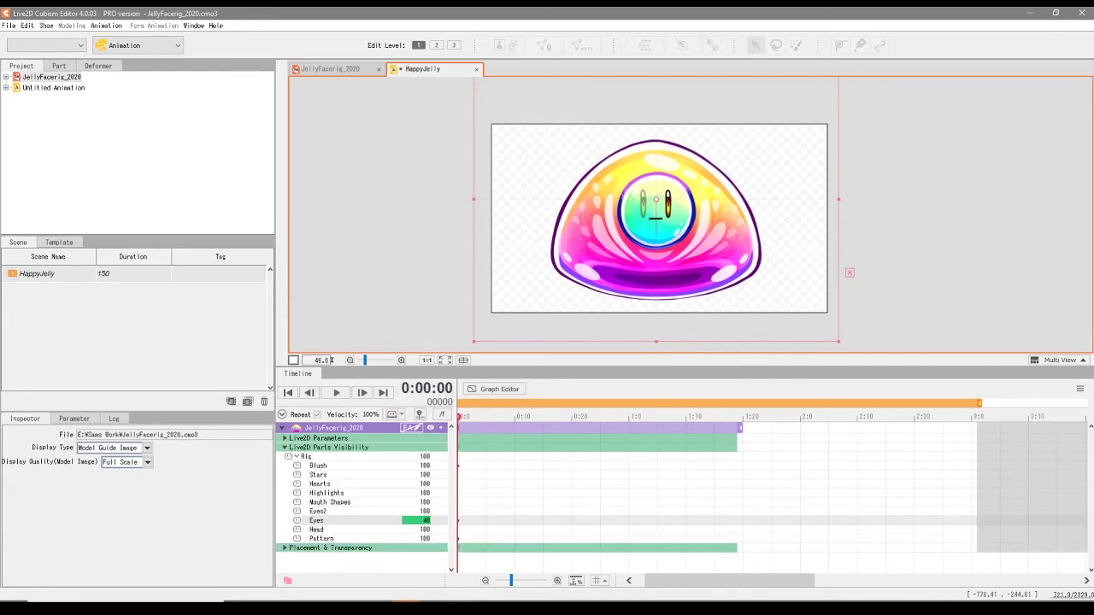
Test the Eyes part visibility (down to 27, back to full), then show Placement & Transparency
left_click_drag(425, 520, 434, 524)
left_click_drag(425, 520, 410, 520)
left_click_drag(434, 524, 451, 523)
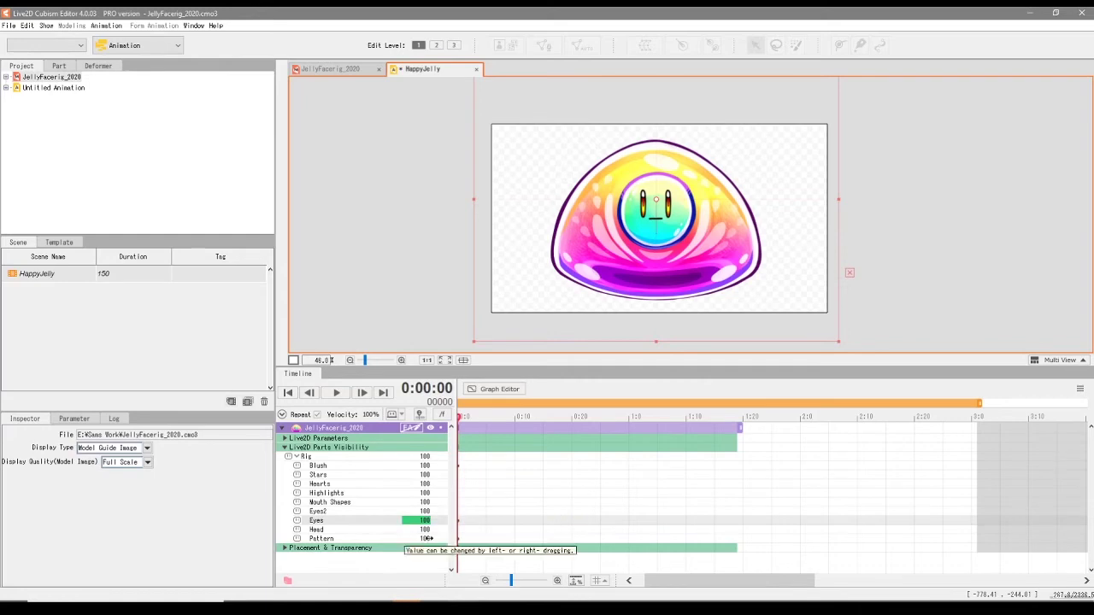
left_click(285, 447)
left_click(285, 456)
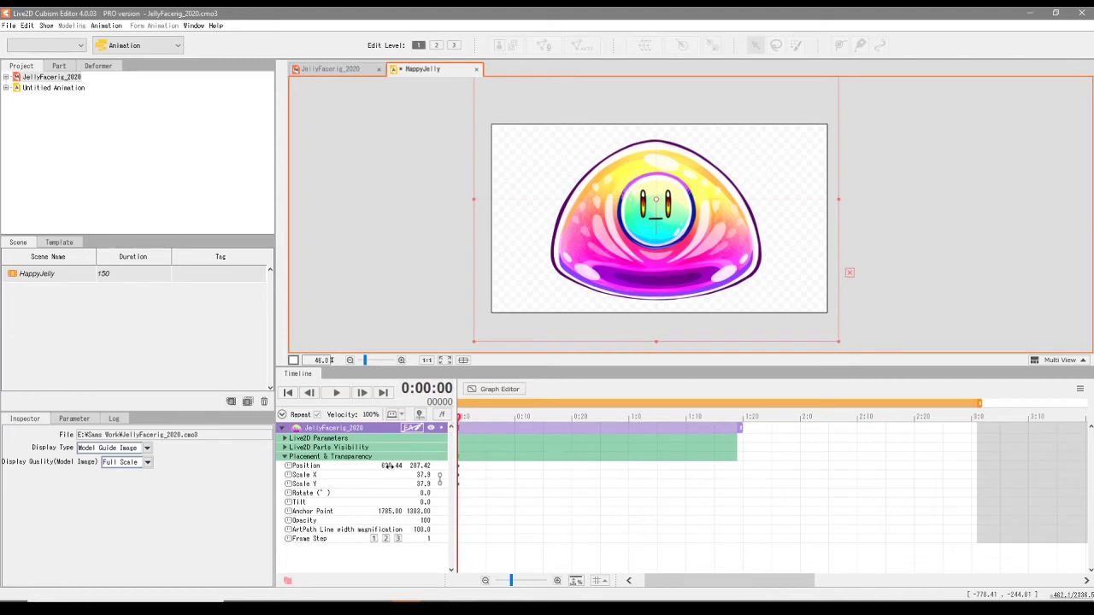
Key the jelly's Position at frame 4 by dragging the model down
left_click(325, 468)
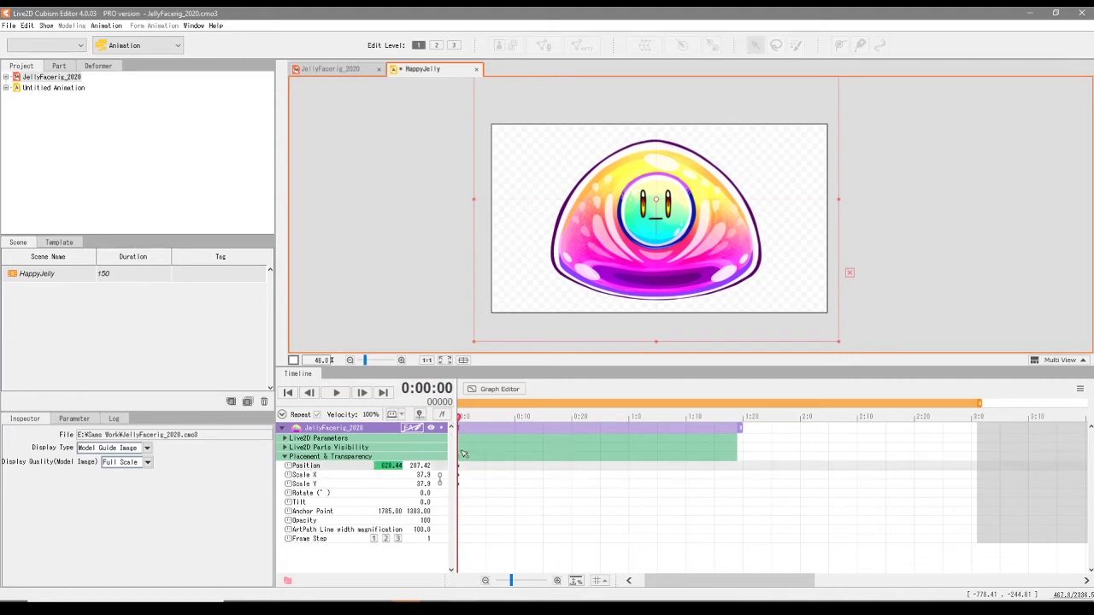
left_click_drag(460, 420, 484, 424)
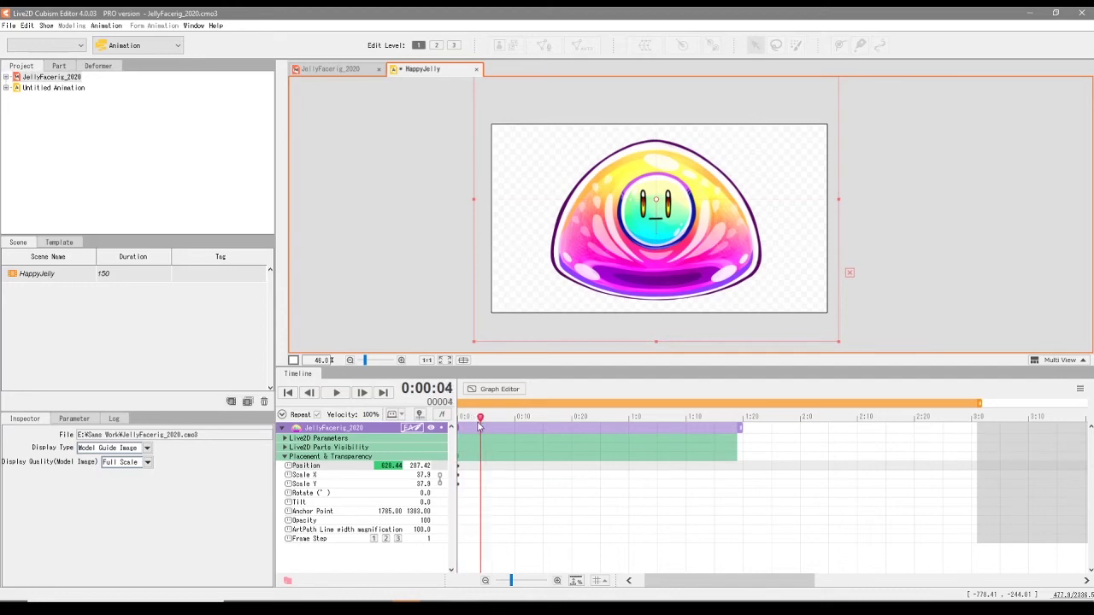
key("Left")
key("Right")
left_click_drag(413, 465, 376, 470)
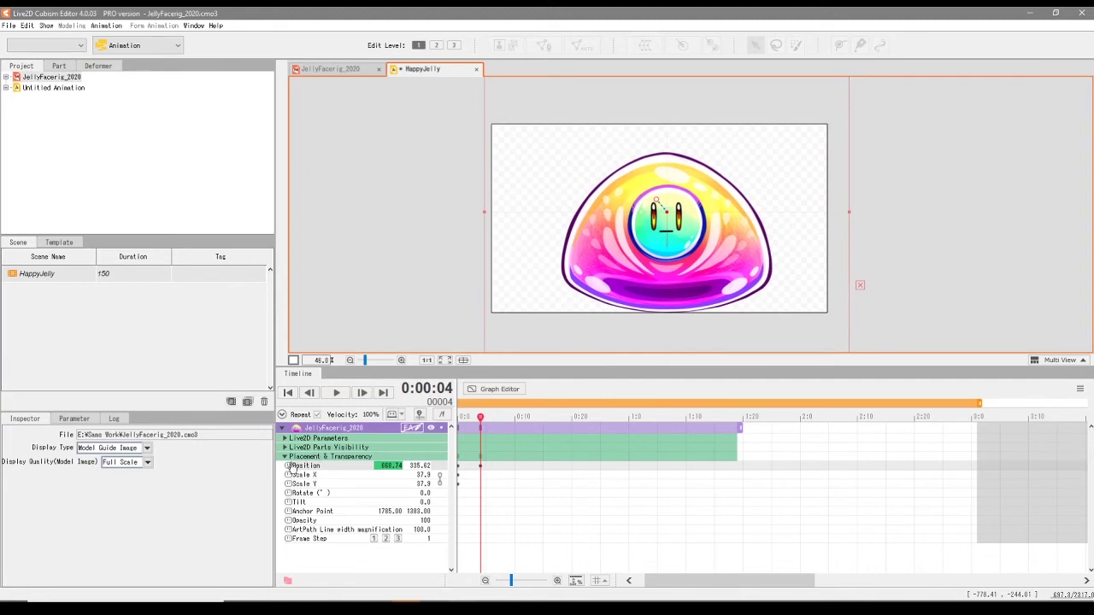
Rewind the playhead to frame 0, reset then undo the jelly's position, and move to frame 3
mouse_move(481, 418)
left_mouse_down()
mouse_move(411, 427)
mouse_move(504, 427)
mouse_move(451, 427)
mouse_move(478, 435)
mouse_move(452, 438)
mouse_move(489, 437)
mouse_move(451, 439)
mouse_move(480, 434)
left_mouse_up()
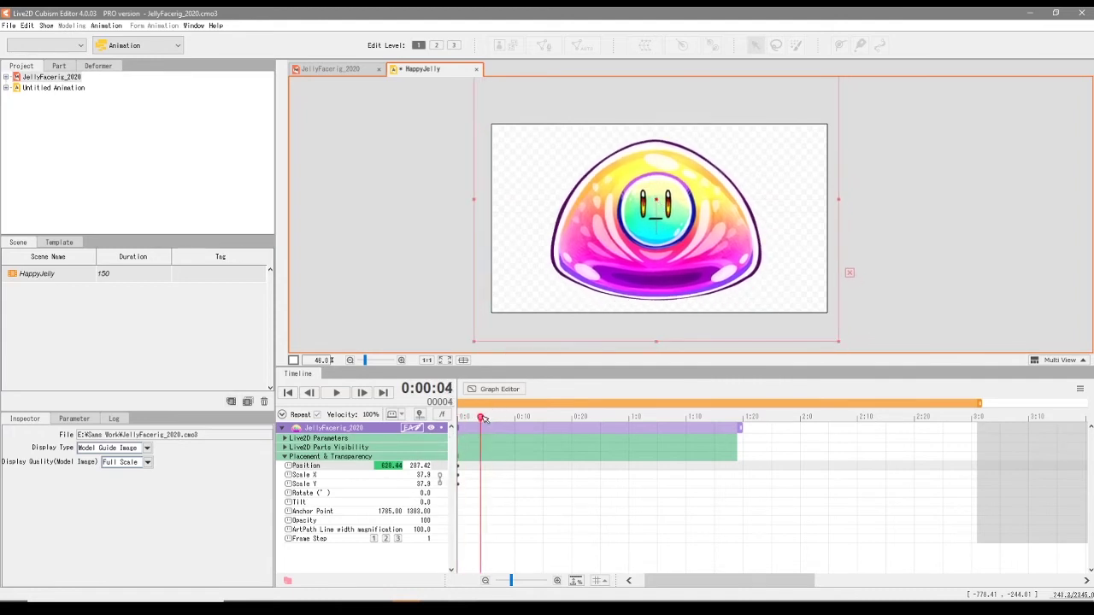
left_click_drag(484, 419, 458, 419)
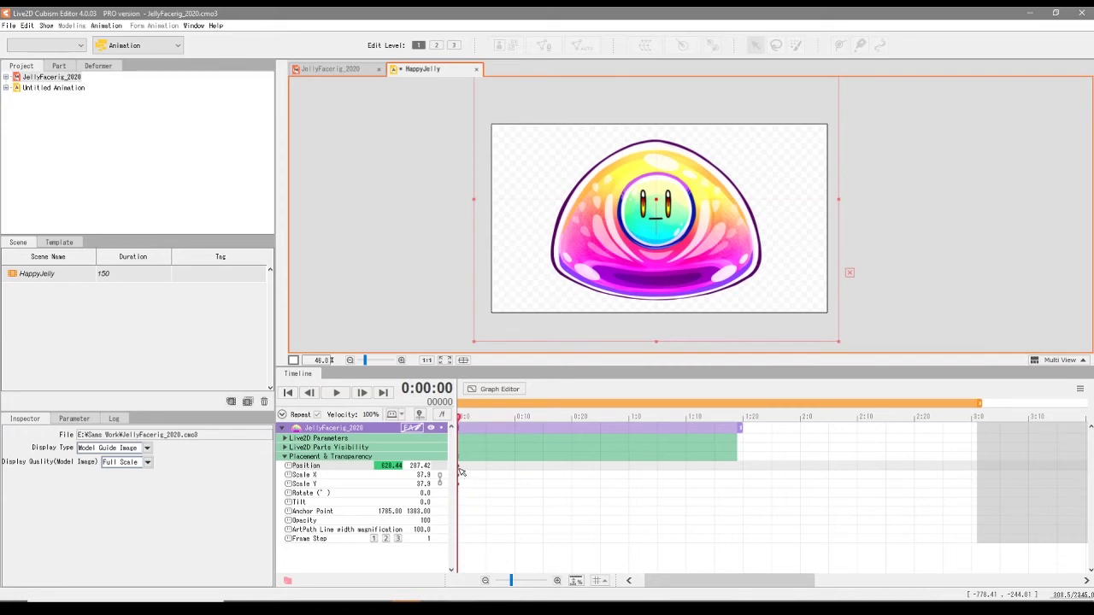
key("ctrl+z")
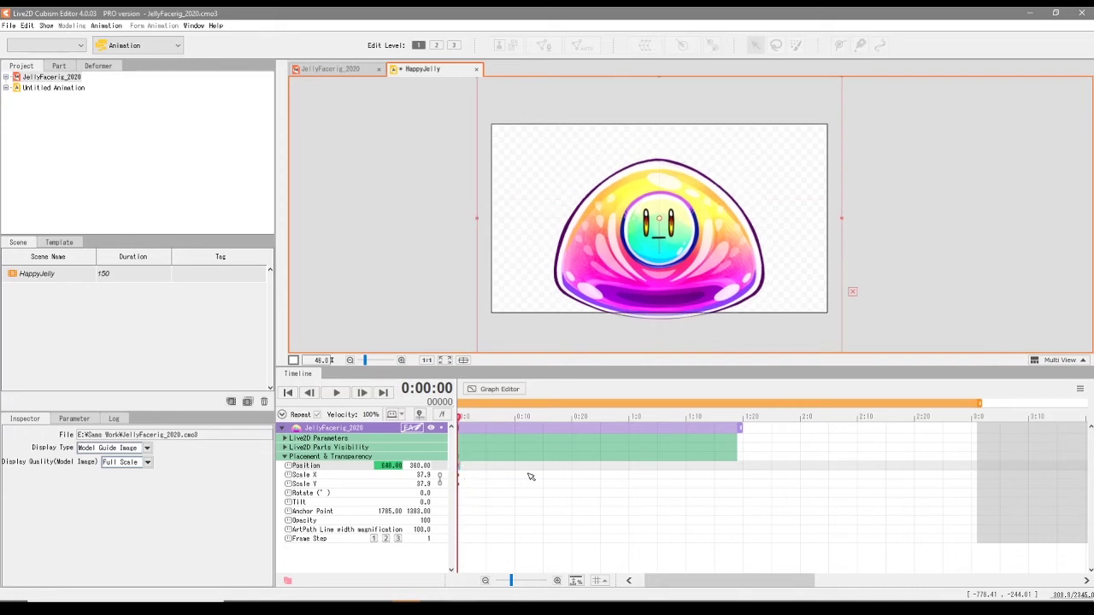
key("ctrl+z")
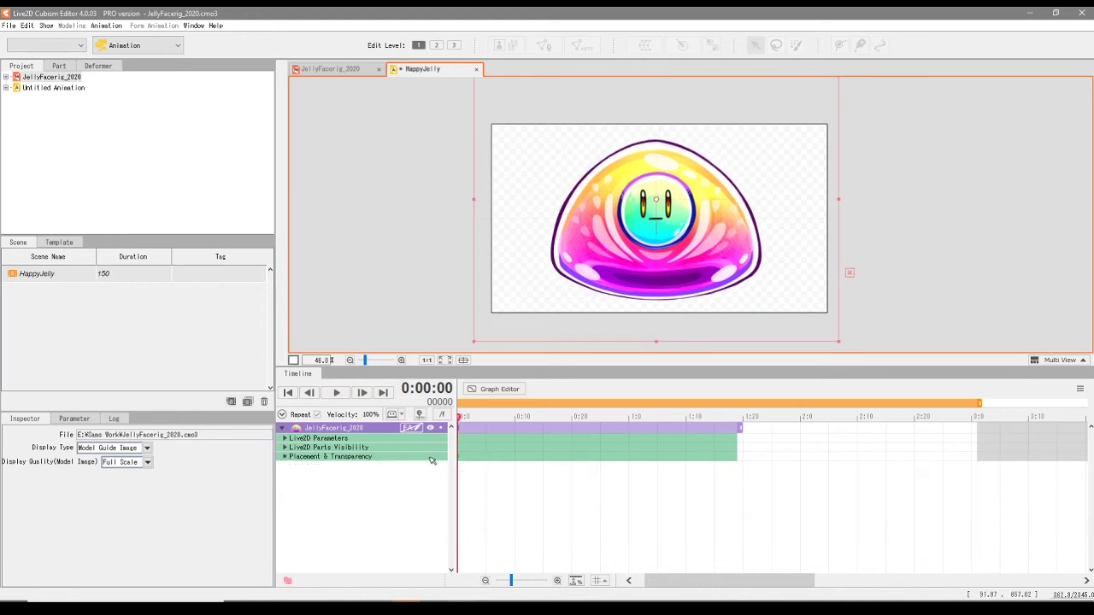
left_click(475, 432)
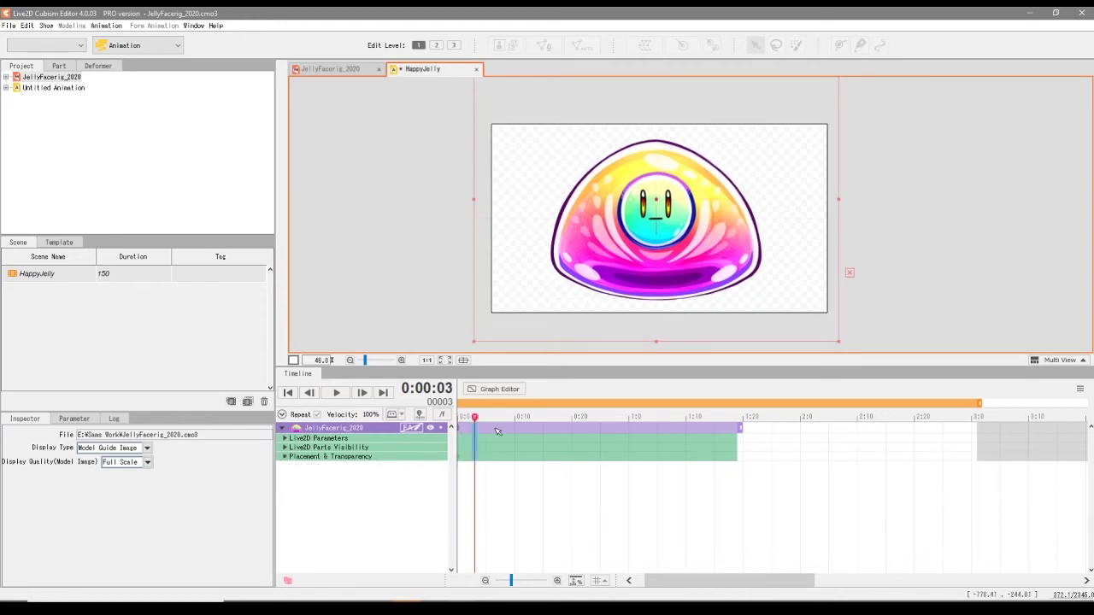
Collapse the jelly track, extend its purple clip bar to about 3:00 and play it back
left_click(283, 427)
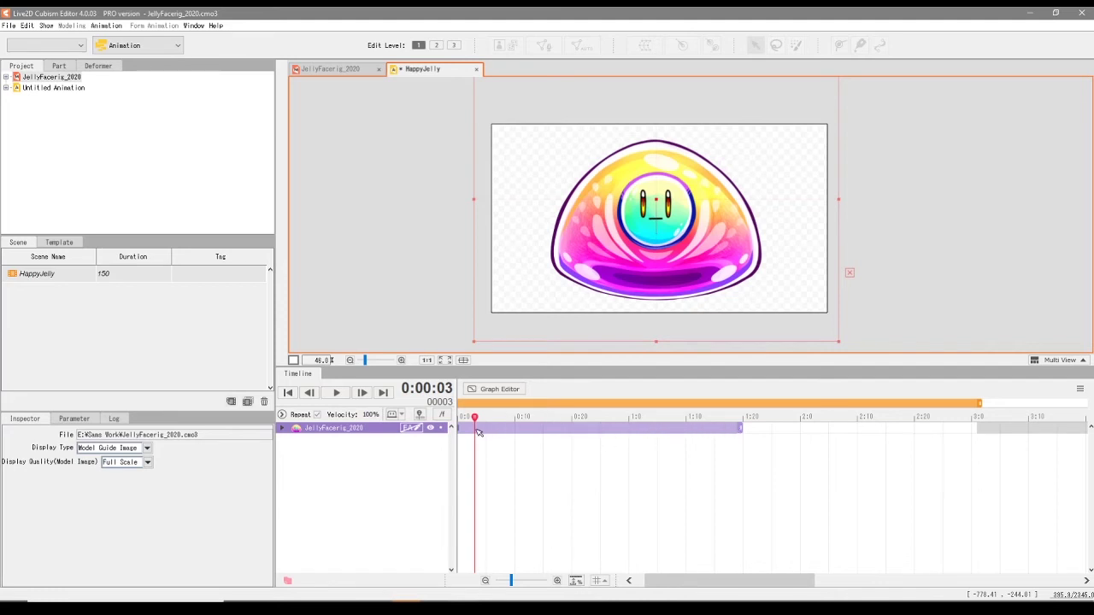
left_click_drag(475, 418, 657, 434)
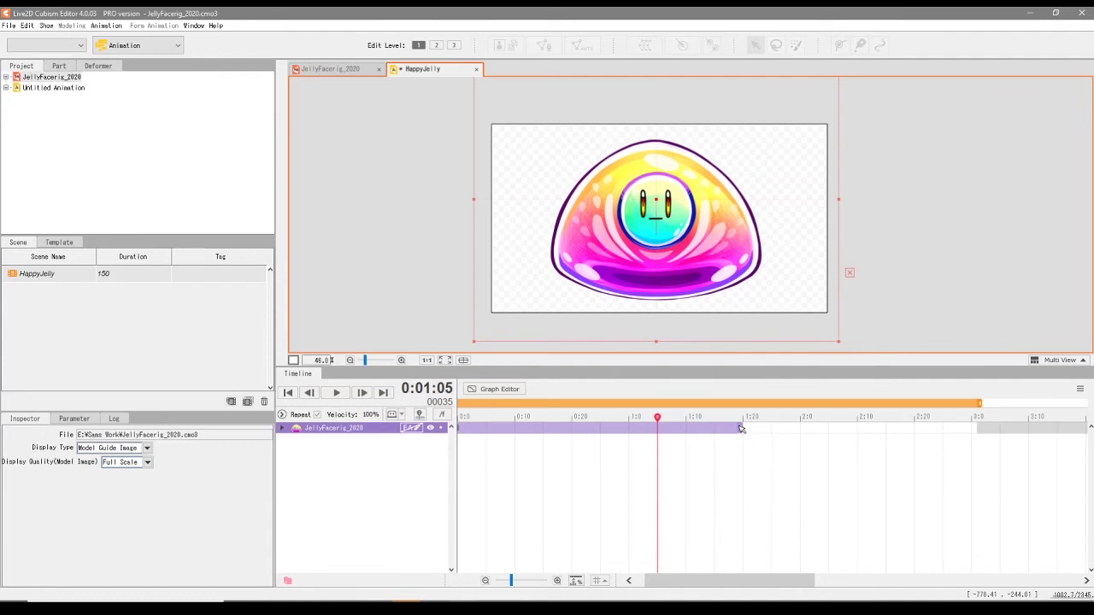
left_click_drag(742, 432, 987, 445)
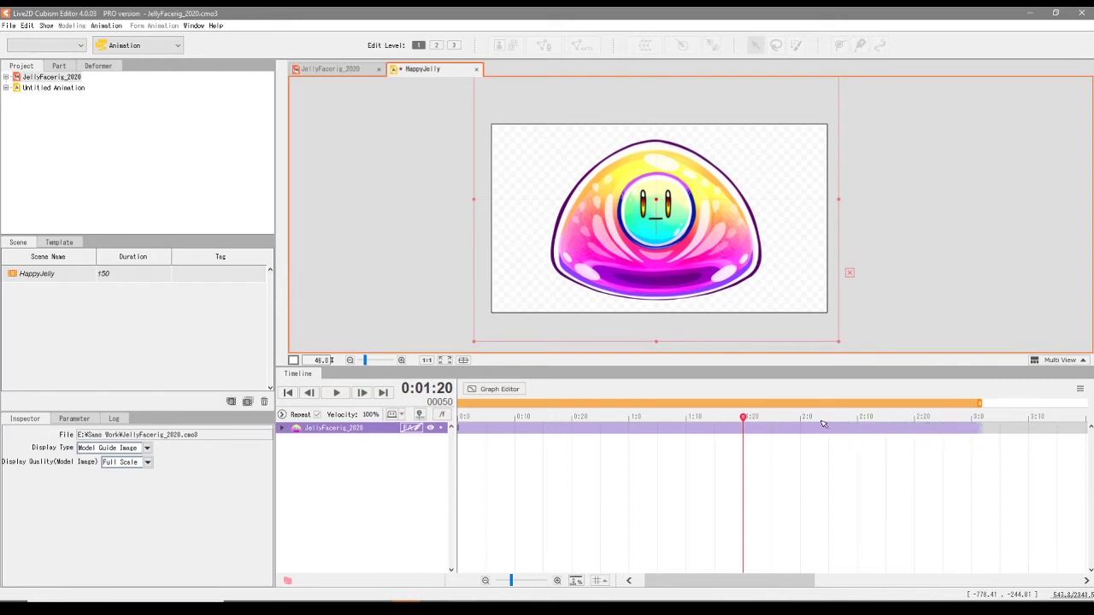
key("space")
key("space")
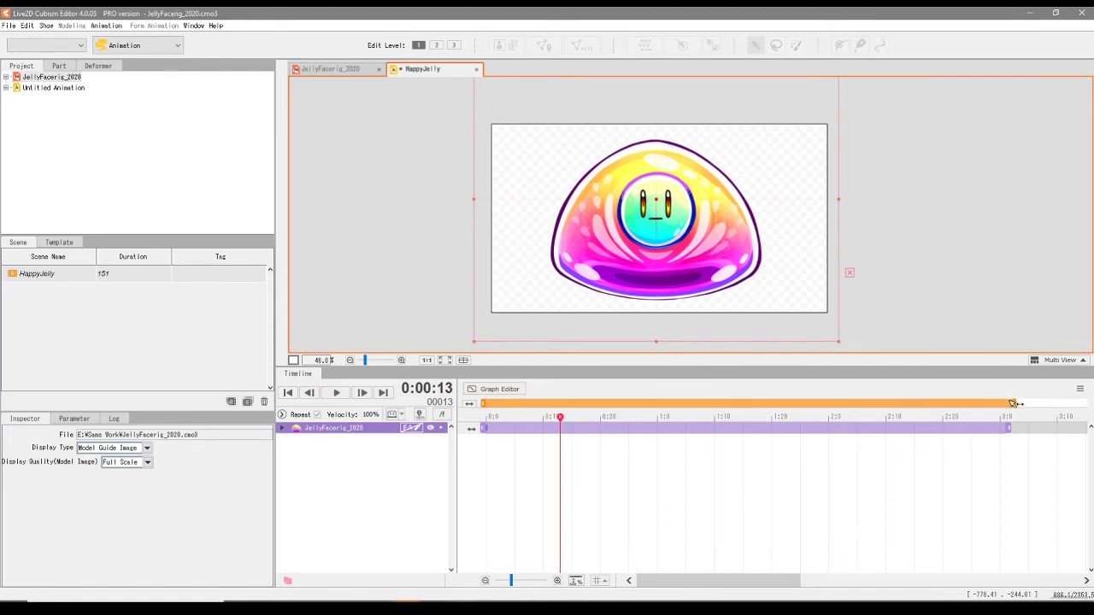
Pull the preview range end in to about 1:00, then out to 2:00, test-playing each
left_click_drag(1016, 405, 657, 420)
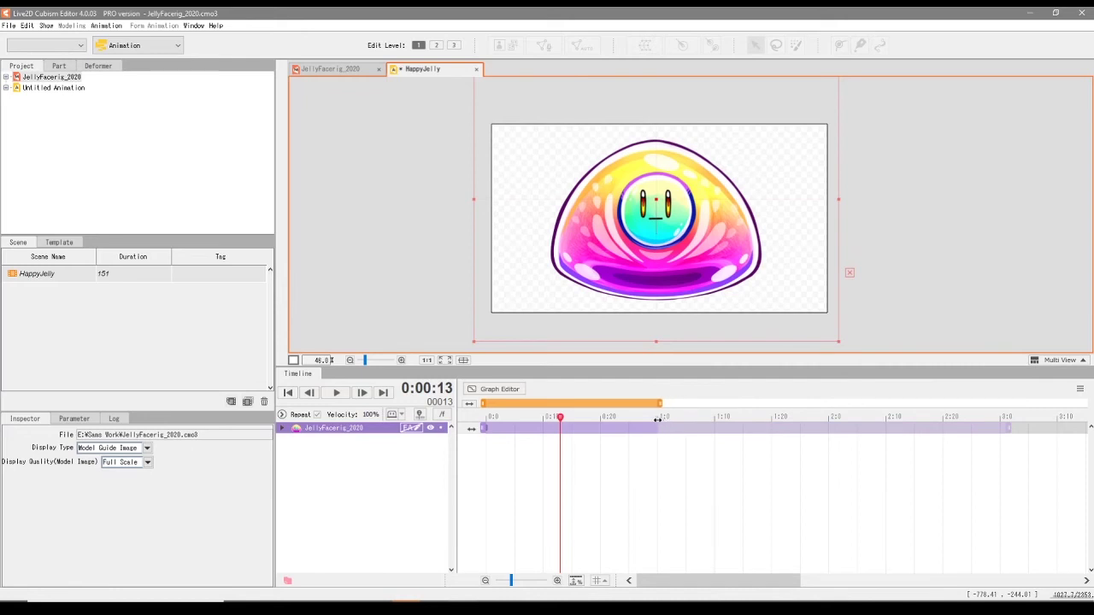
left_click(335, 394)
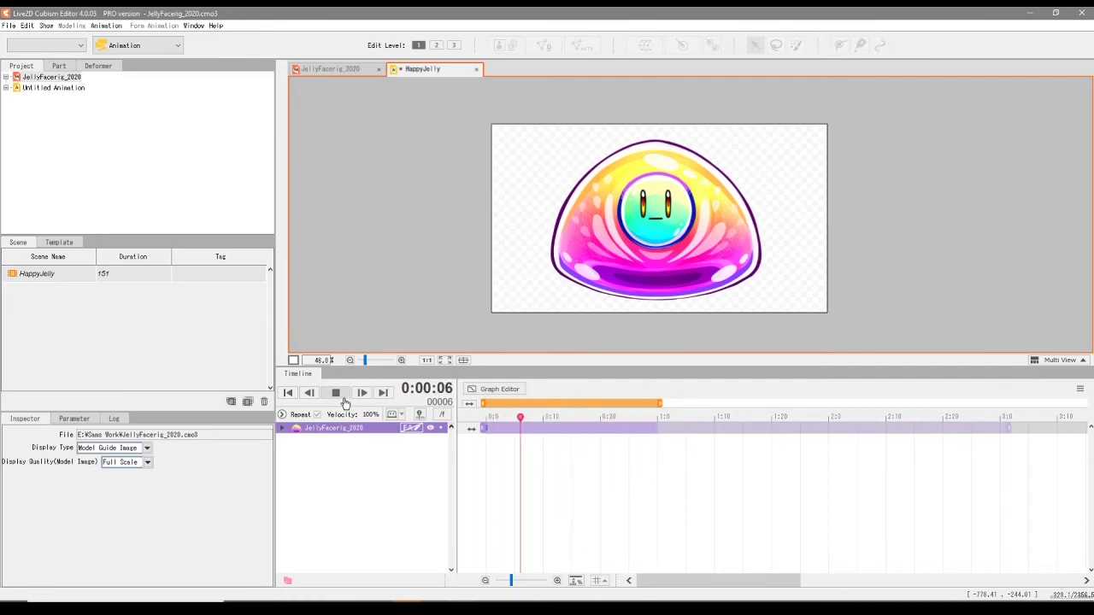
left_click(341, 397)
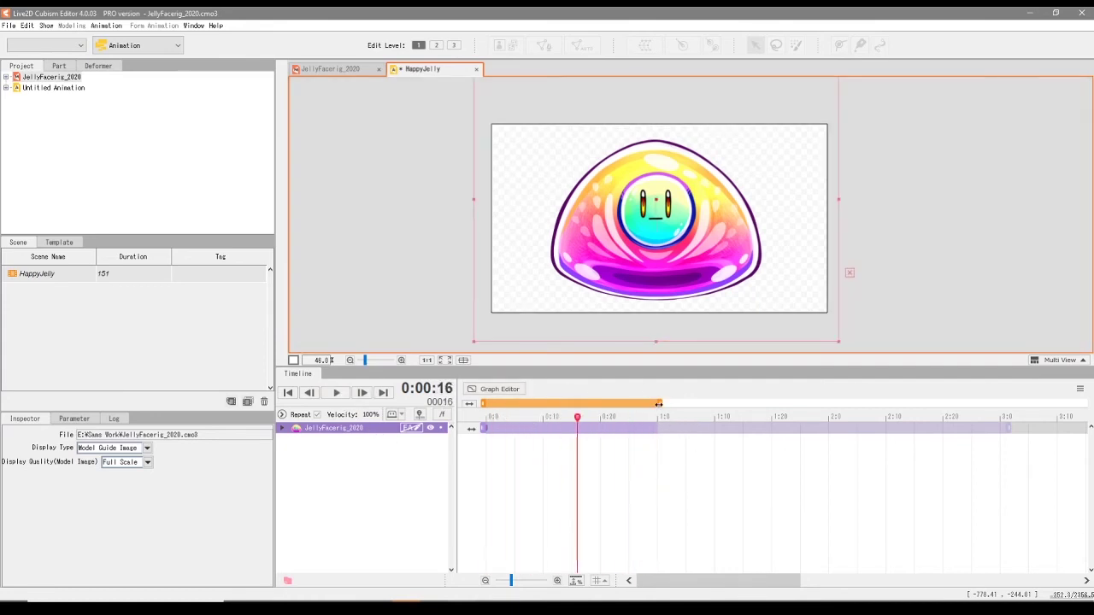
left_click_drag(659, 404, 829, 411)
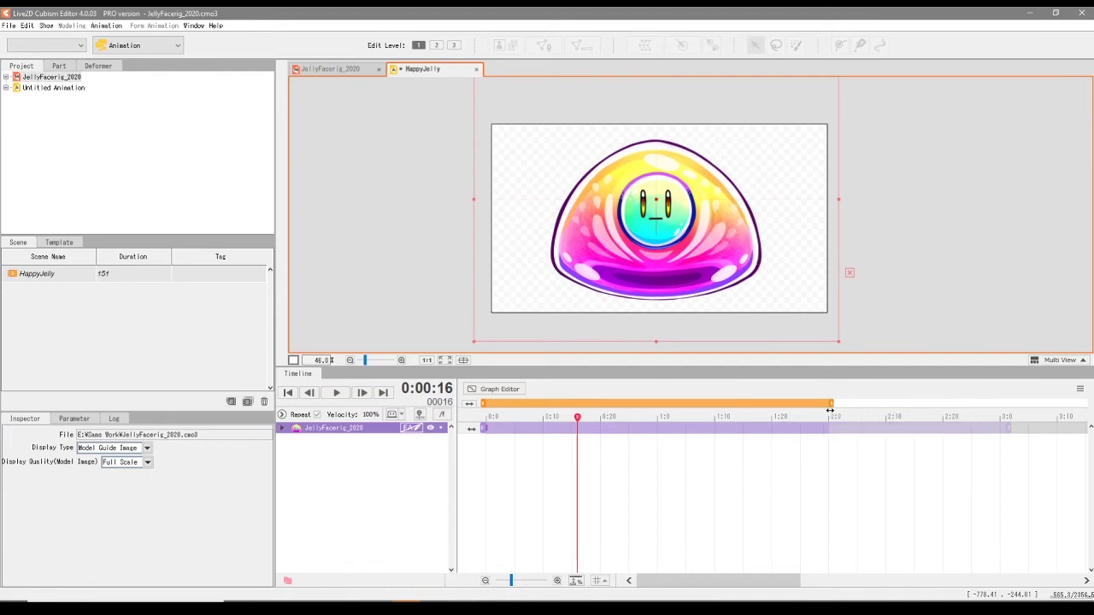
left_click(336, 392)
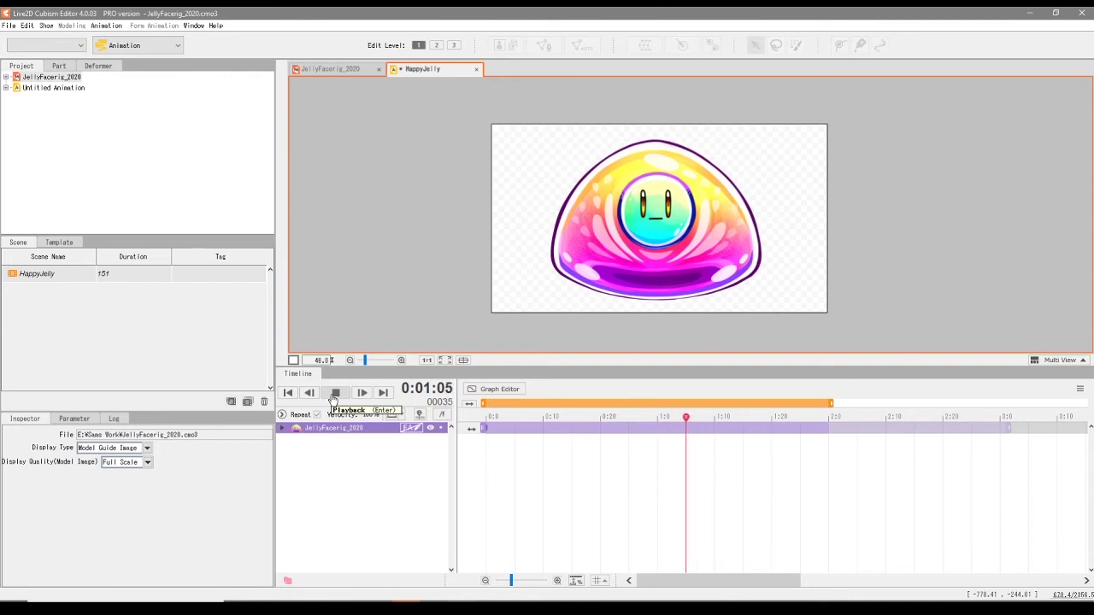
left_click(335, 395)
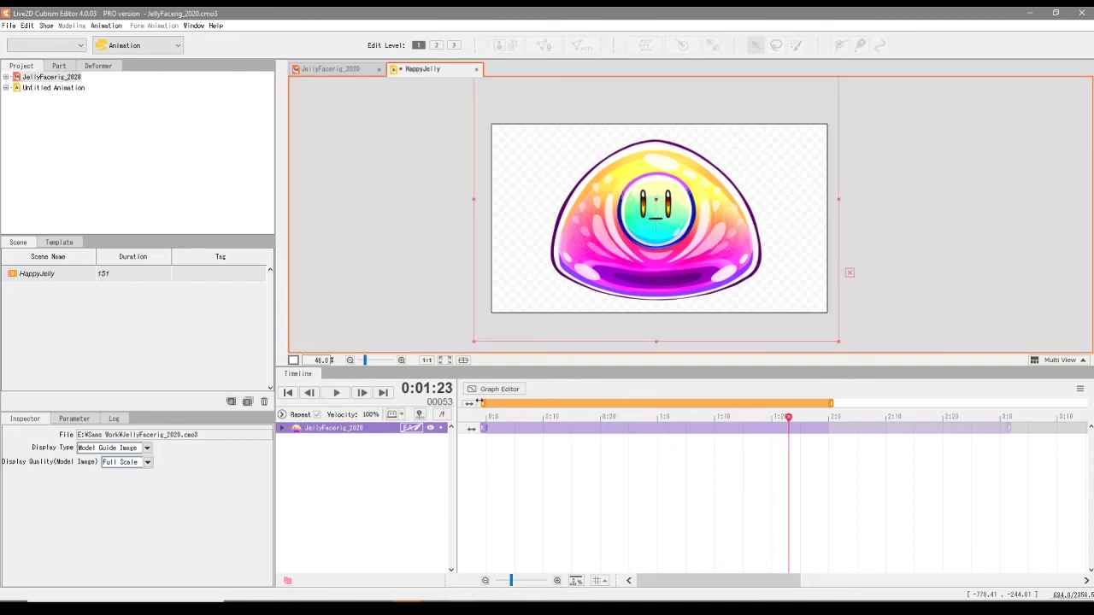
Move the preview range start to 1:00 and play the 1:00–2:00 loop
left_click_drag(493, 406, 655, 412)
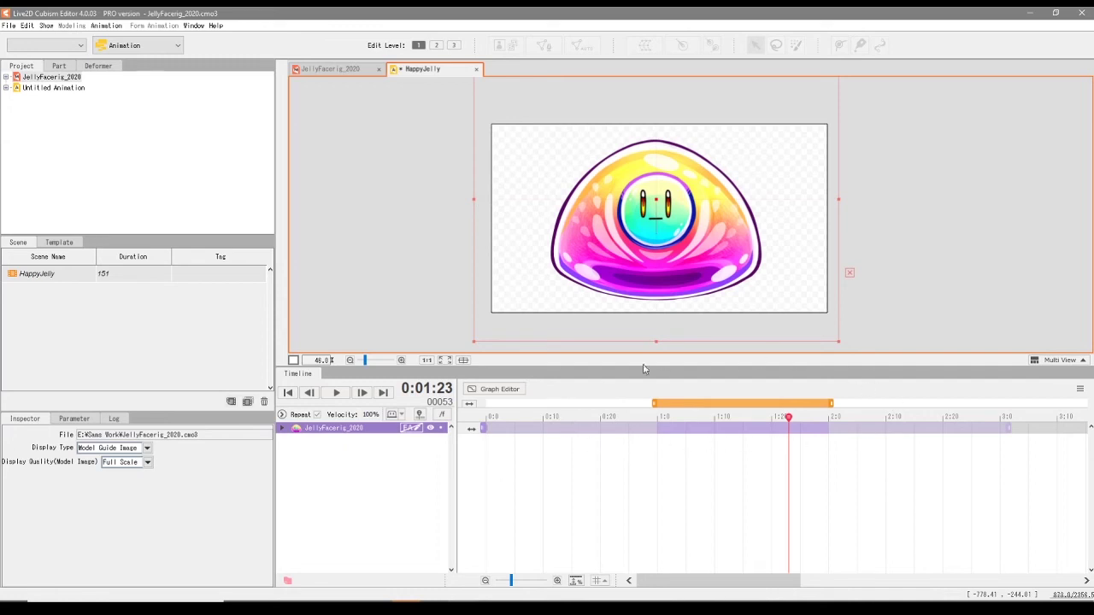
left_click(336, 393)
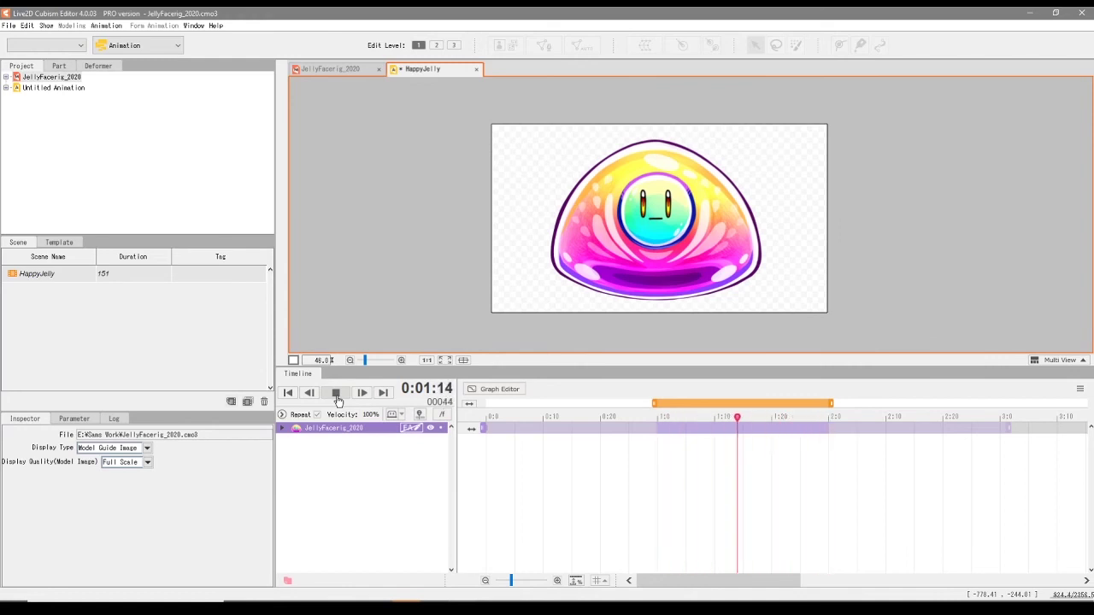
left_click(337, 398)
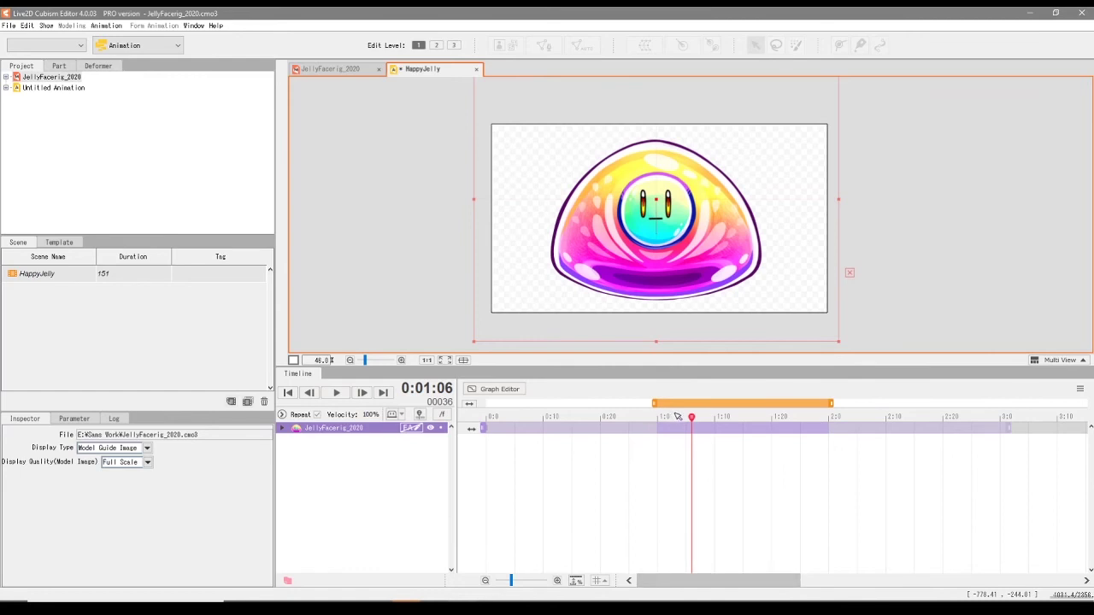
Reset the preview range start to the beginning and extend its end to about 3:00
left_click_drag(654, 402, 483, 403)
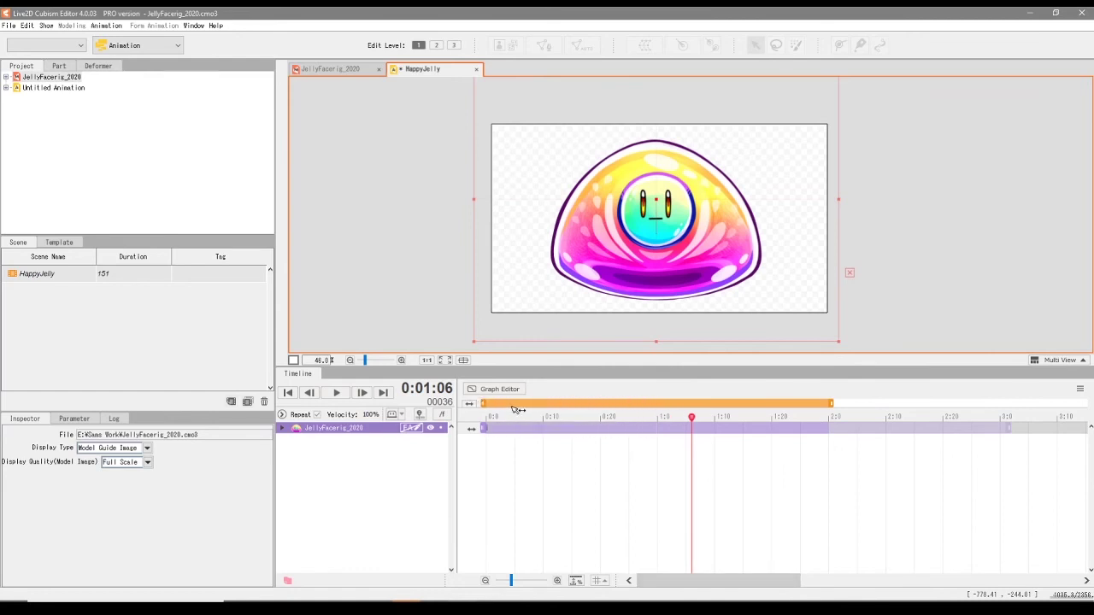
left_click_drag(793, 581, 840, 581)
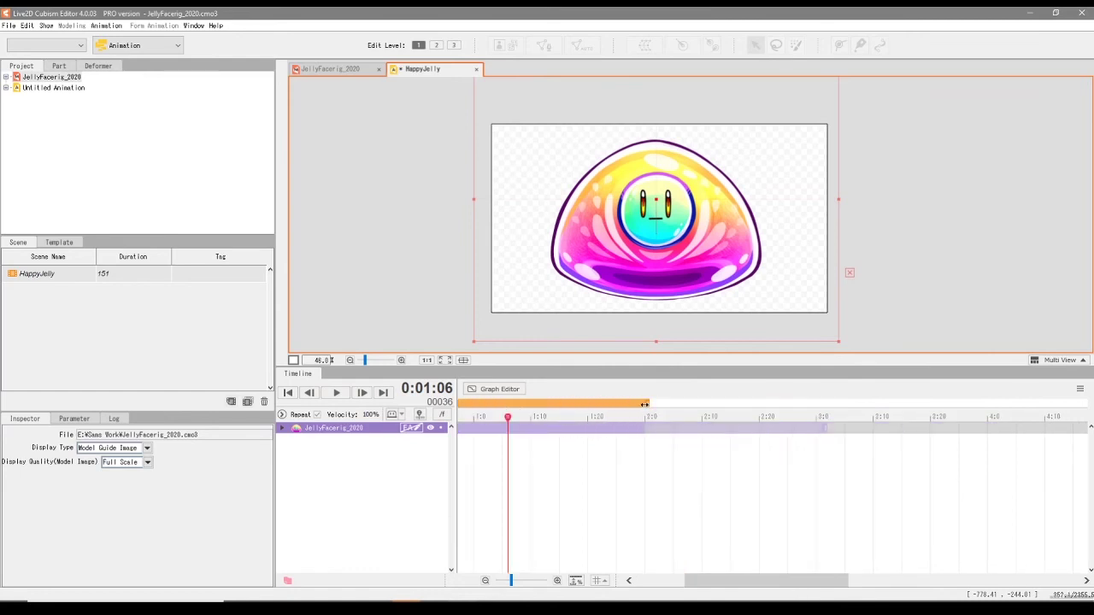
left_click_drag(644, 404, 827, 425)
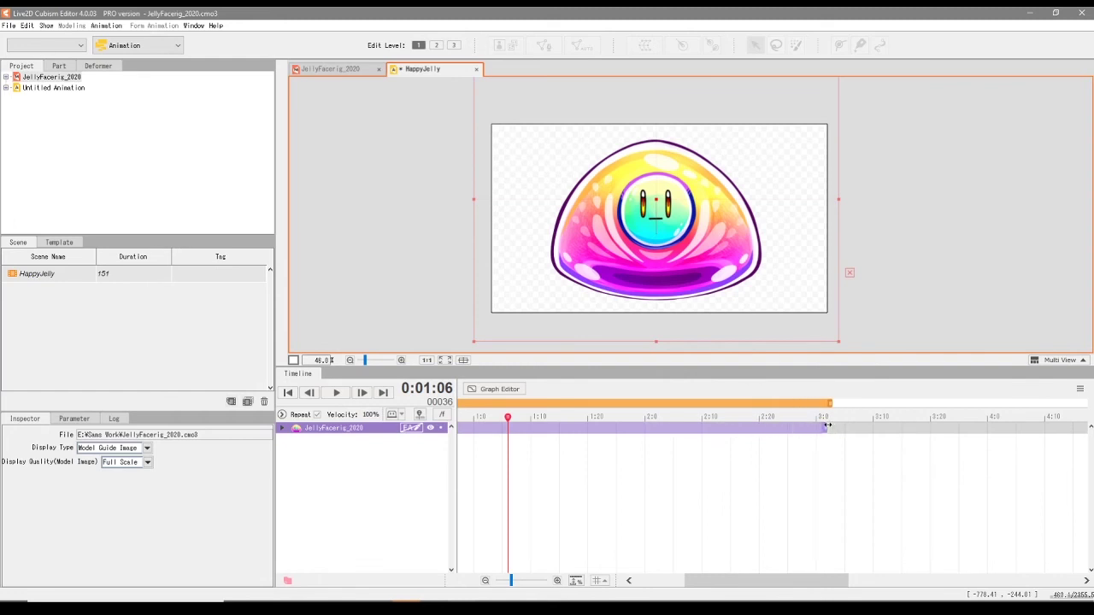
left_click_drag(799, 583, 850, 583)
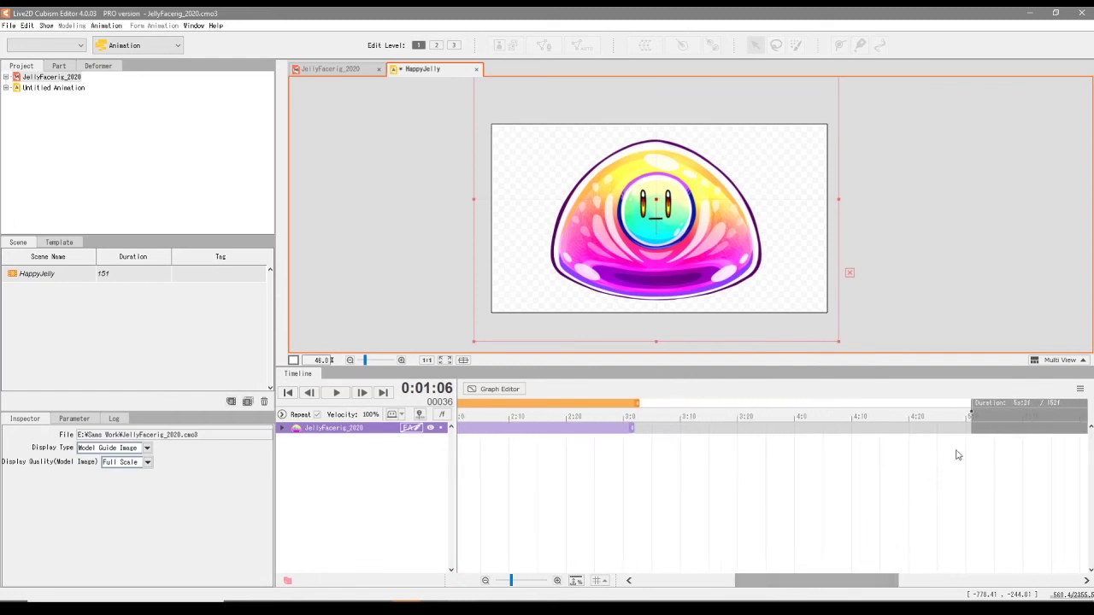
Shorten the scene duration, then stretch the jelly face rig clip from 3:00 to the scene end
left_click(989, 408)
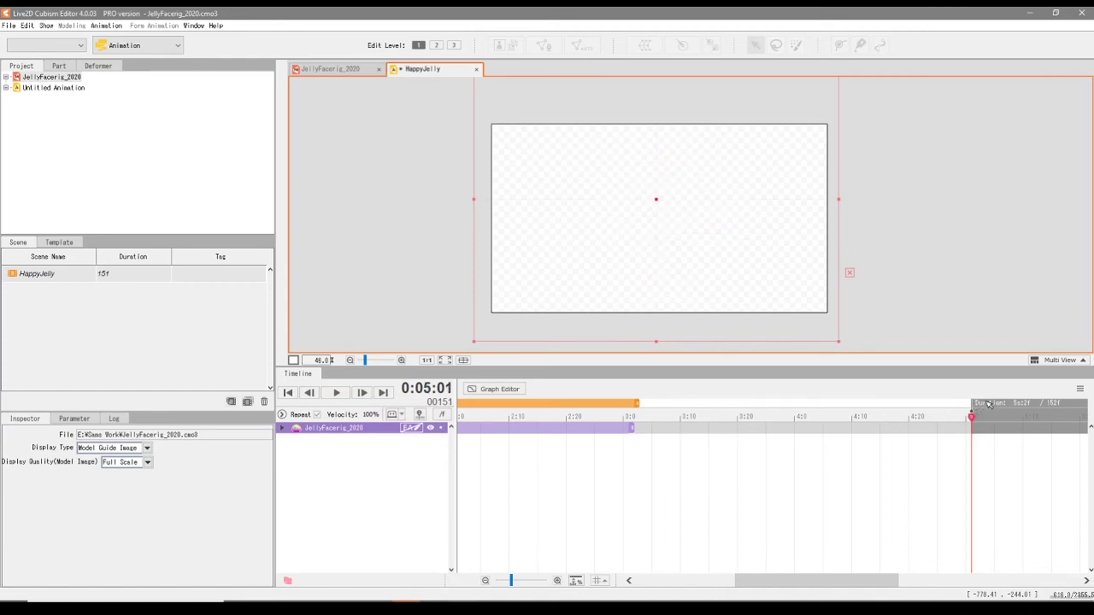
mouse_move(969, 404)
left_mouse_down()
mouse_move(800, 394)
mouse_move(792, 405)
left_mouse_up()
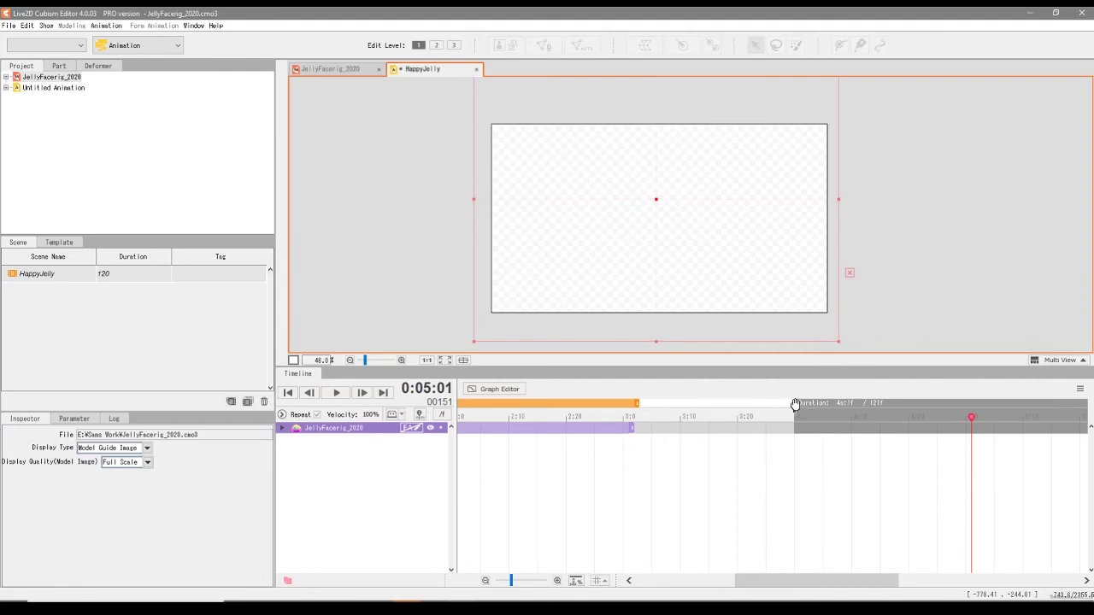
mouse_move(794, 404)
left_mouse_down()
mouse_move(640, 410)
mouse_move(1021, 413)
mouse_move(855, 413)
left_mouse_up()
left_click(514, 427)
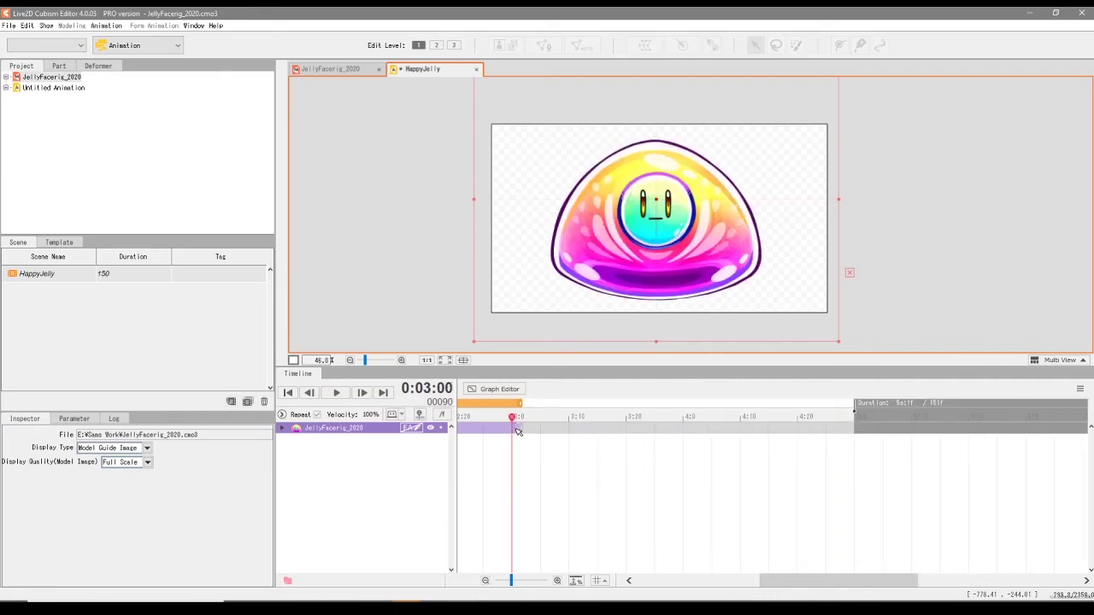
left_click_drag(517, 431, 858, 436)
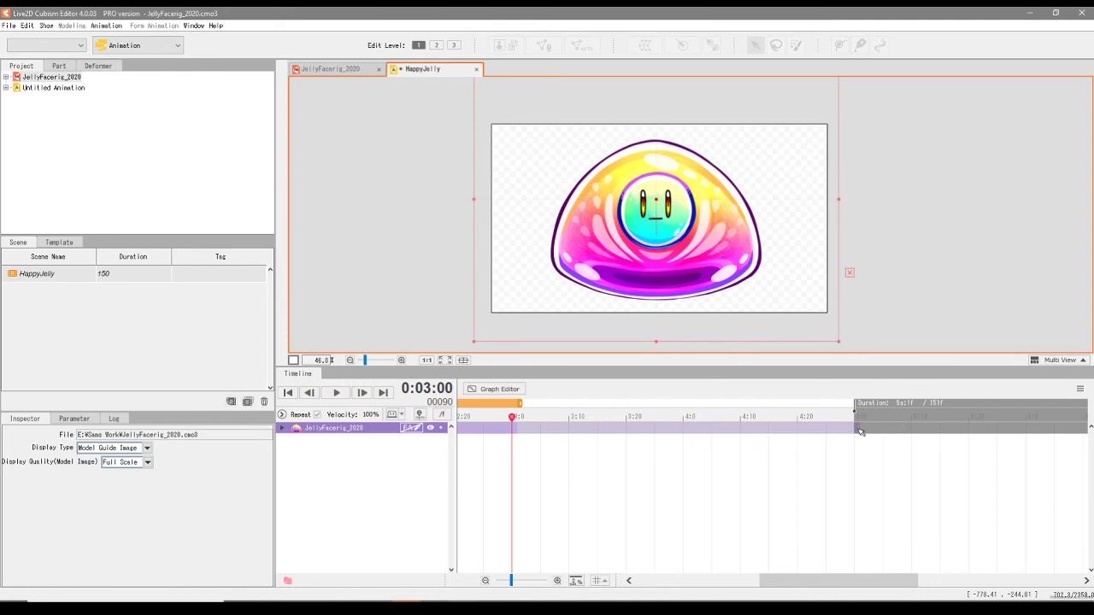
Check the clip coverage at 5:00 and stretch the preview range to the scene end
left_click(857, 431)
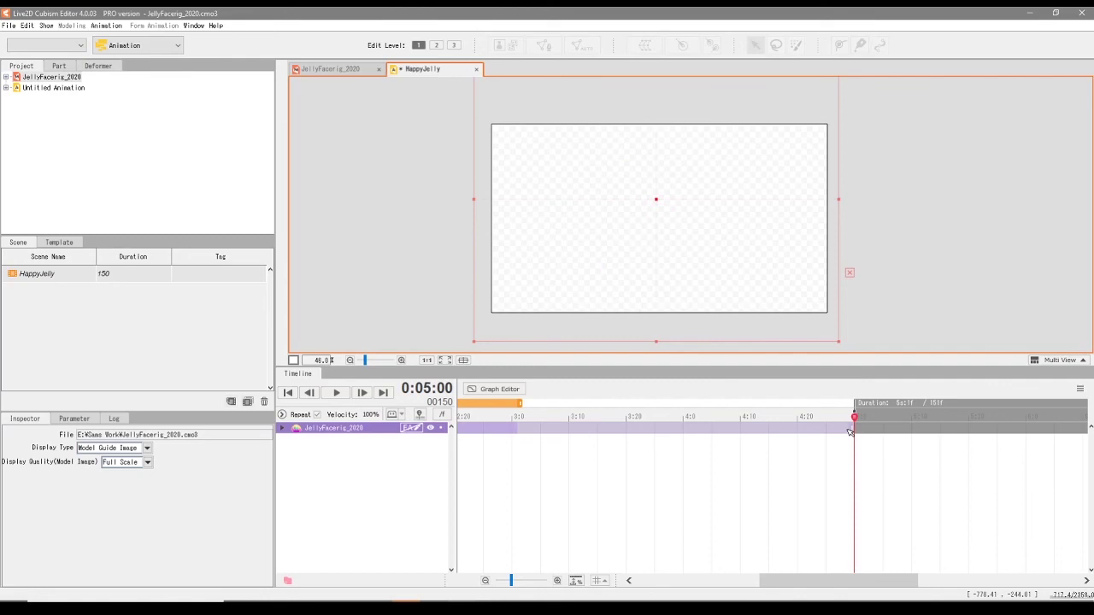
left_click_drag(857, 419, 858, 419)
left_click(861, 430)
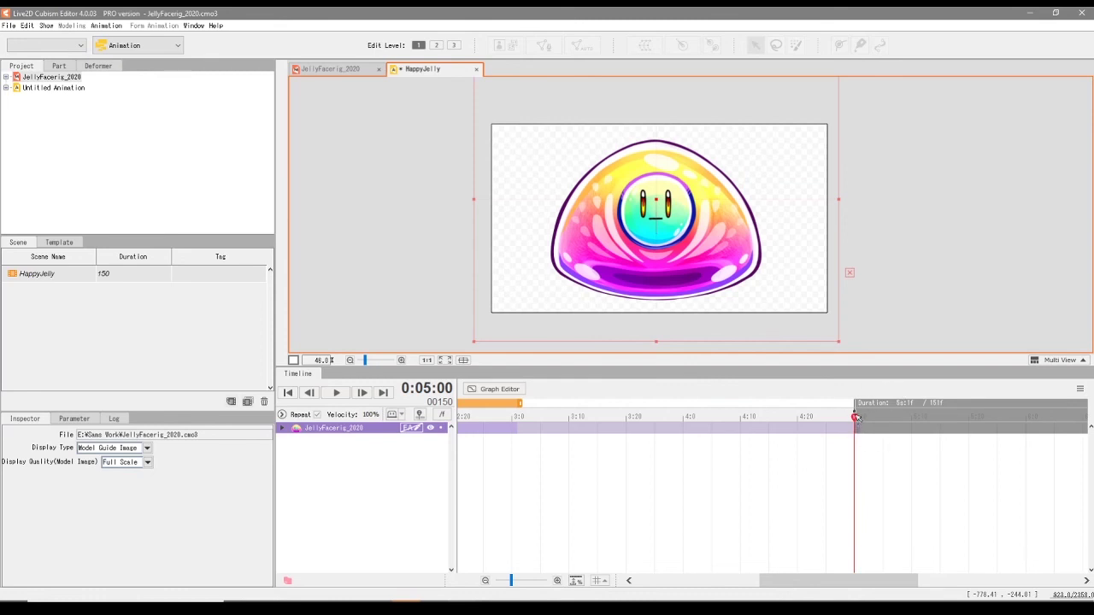
left_click_drag(519, 402, 862, 400)
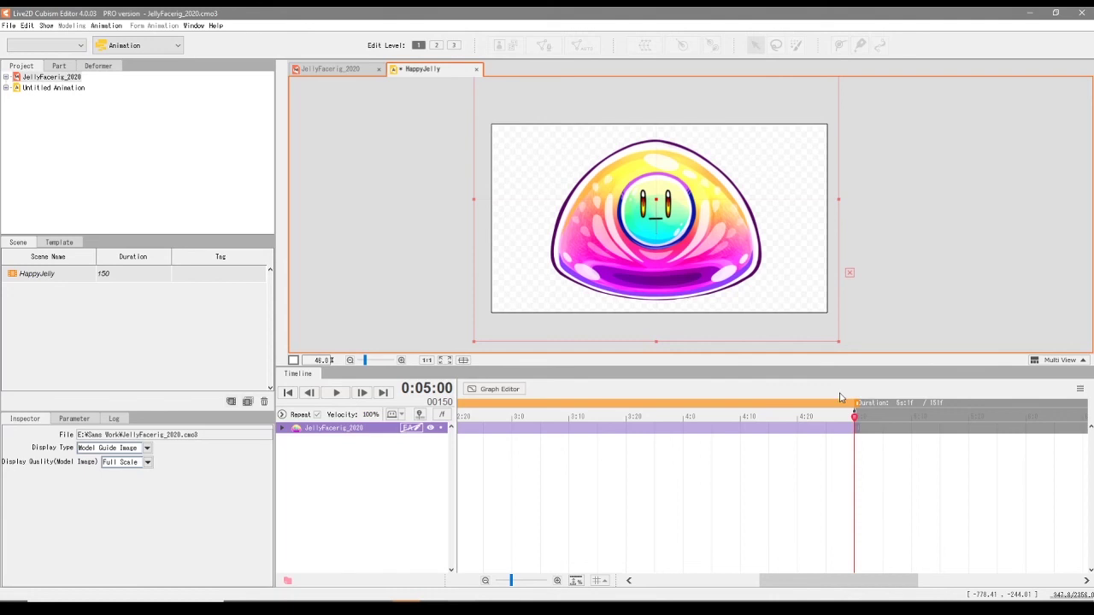
Scroll the timeline back and return the playhead to frame 0
left_click_drag(829, 583, 632, 572)
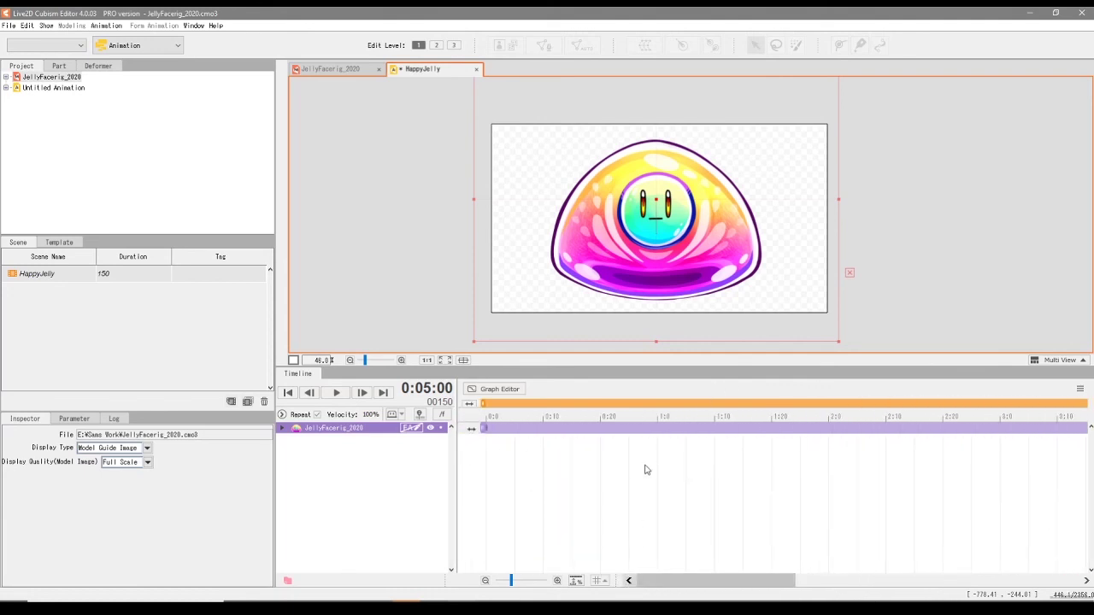
mouse_move(692, 581)
left_mouse_down()
mouse_move(826, 581)
mouse_move(776, 587)
left_mouse_up()
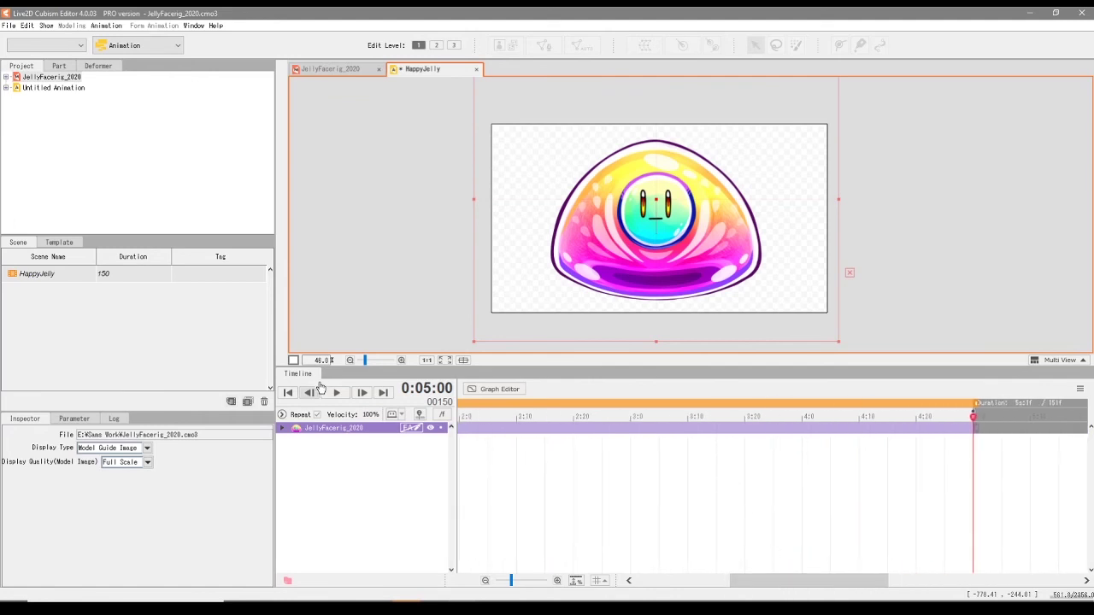
left_click(288, 392)
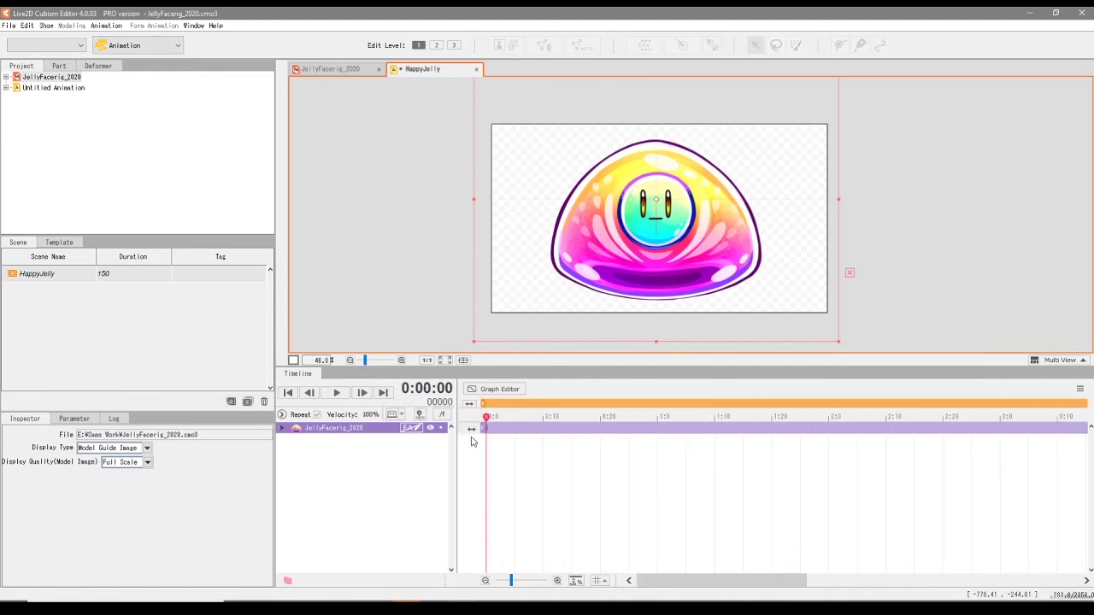